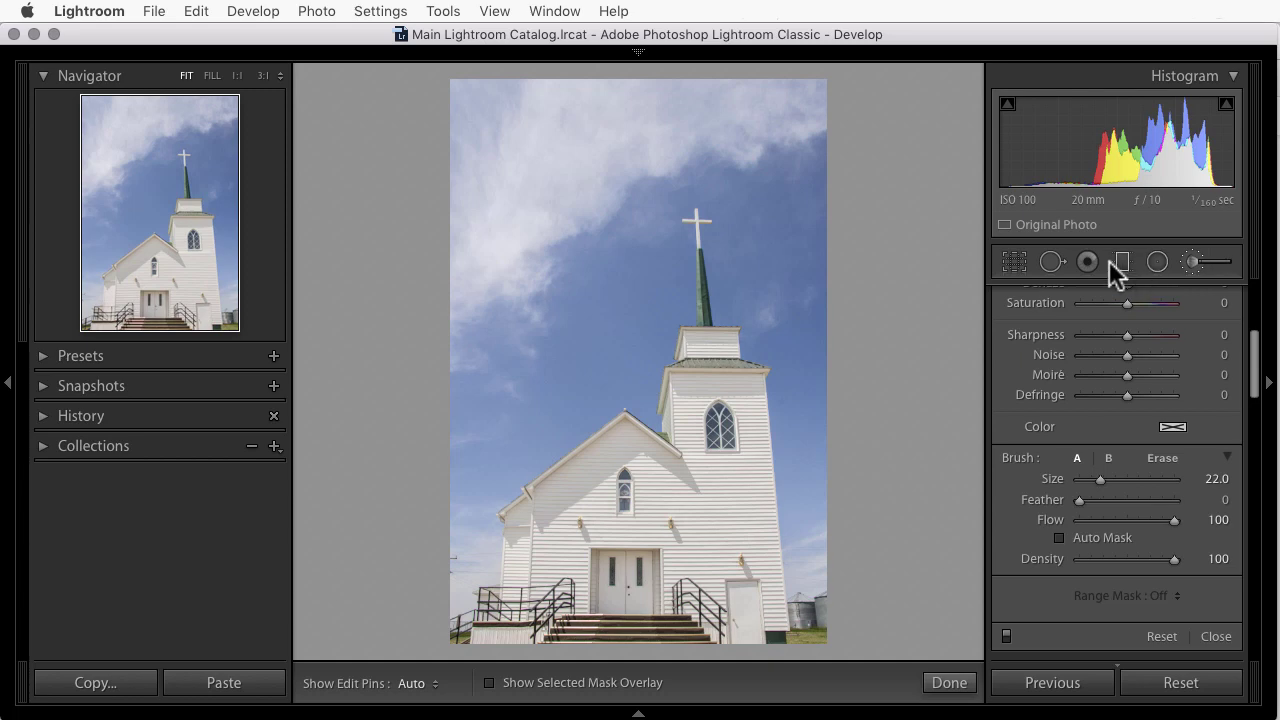
# - Zoom to 1:1 on the steeple window and hide the left panels
pyautogui.scroll(5, 1068, 611)
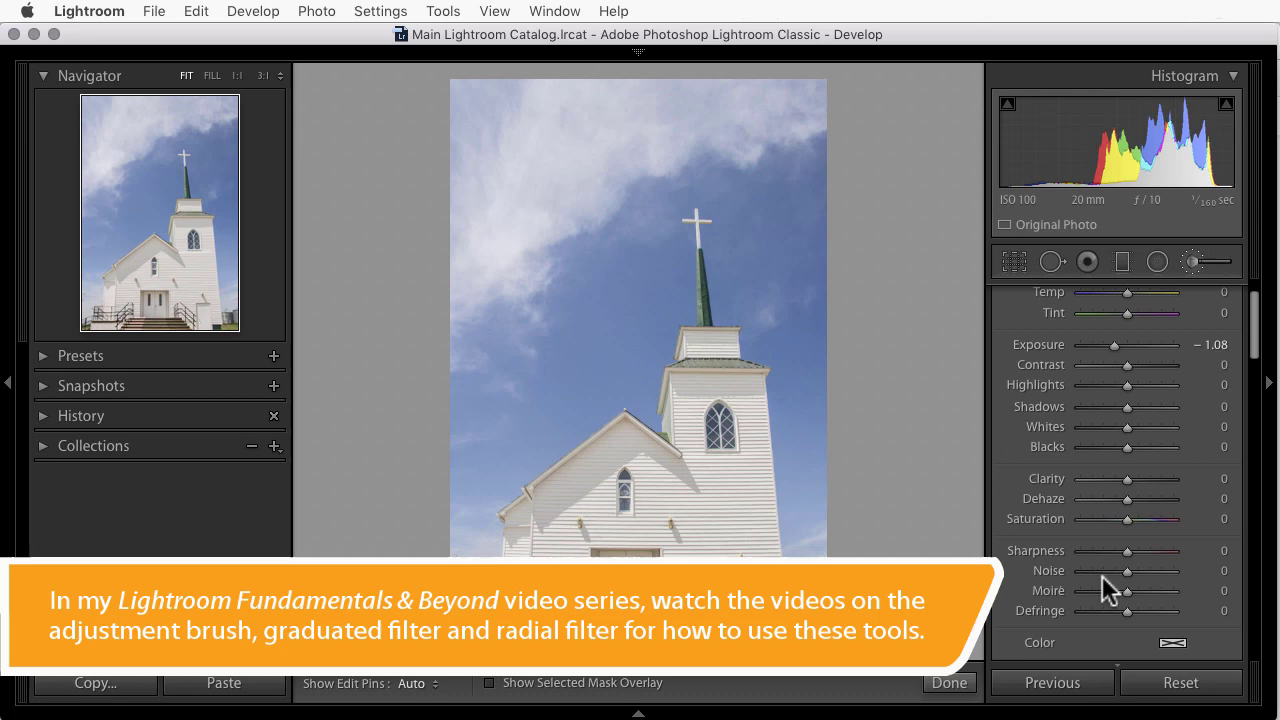
pyautogui.scroll(-5, 1102, 578)
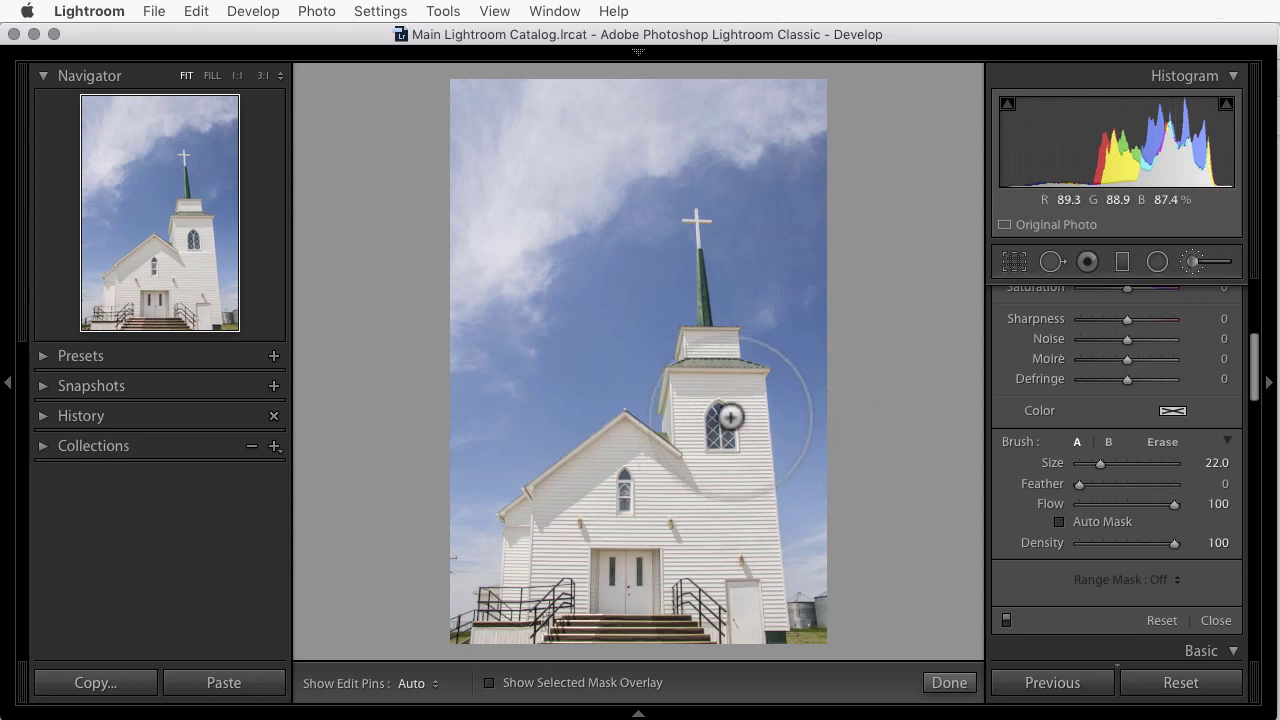
pyautogui.click(193, 240)
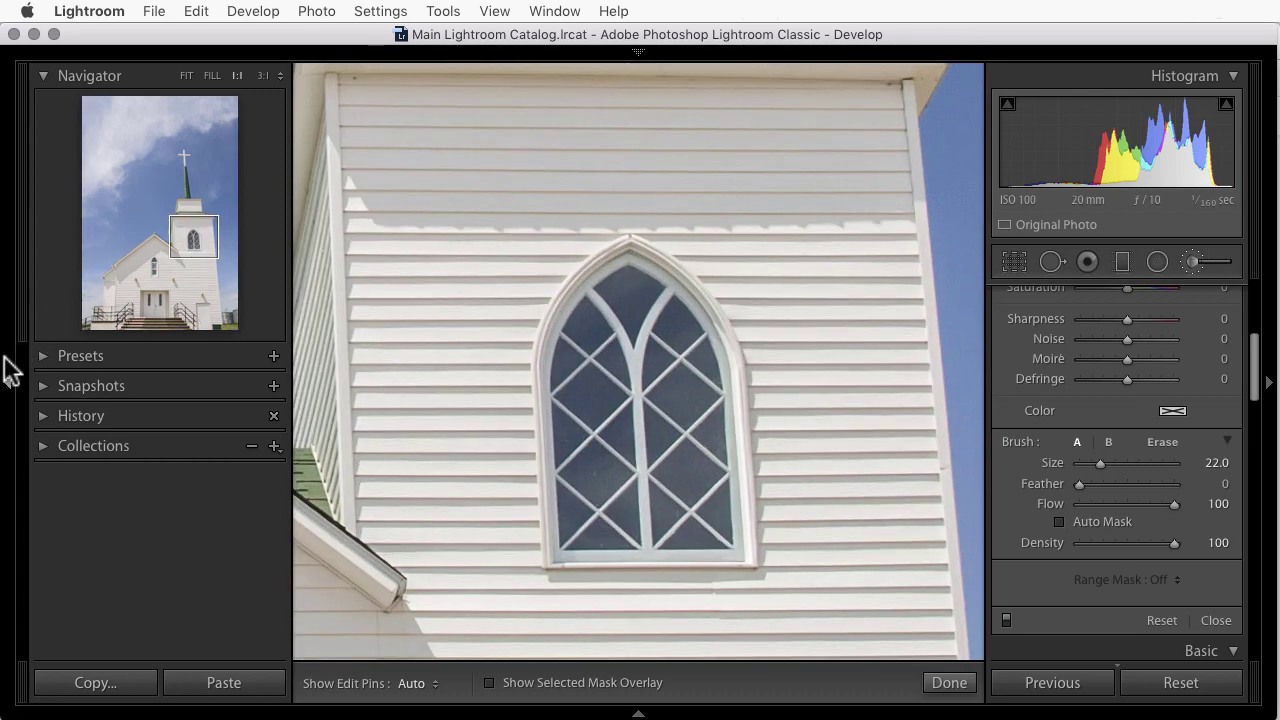
pyautogui.click(6, 378)
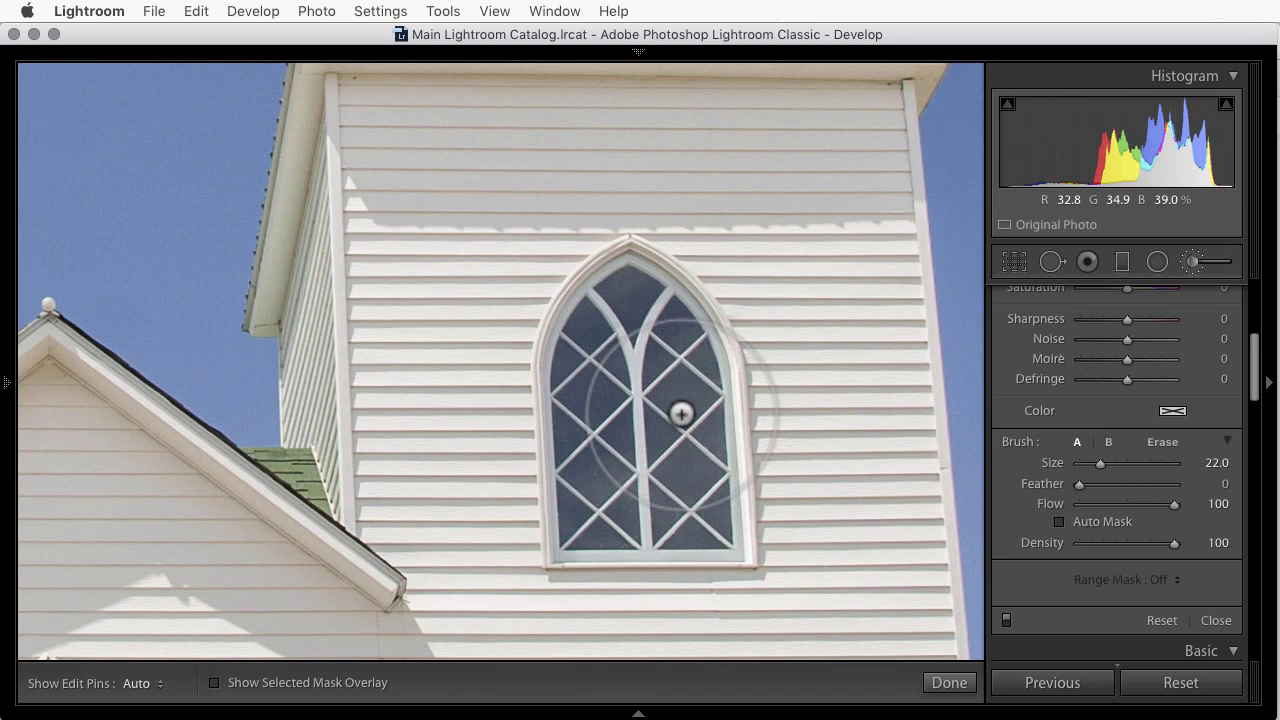
# - Paint a brush mask around the arched window and reset its Exposure to 0.00
pyautogui.press('h')
pyautogui.moveTo(623, 277)
pyautogui.mouseDown()
pyautogui.moveTo(543, 300)
pyautogui.moveTo(557, 459)
pyautogui.moveTo(640, 525)
pyautogui.moveTo(725, 360)
pyautogui.mouseUp()
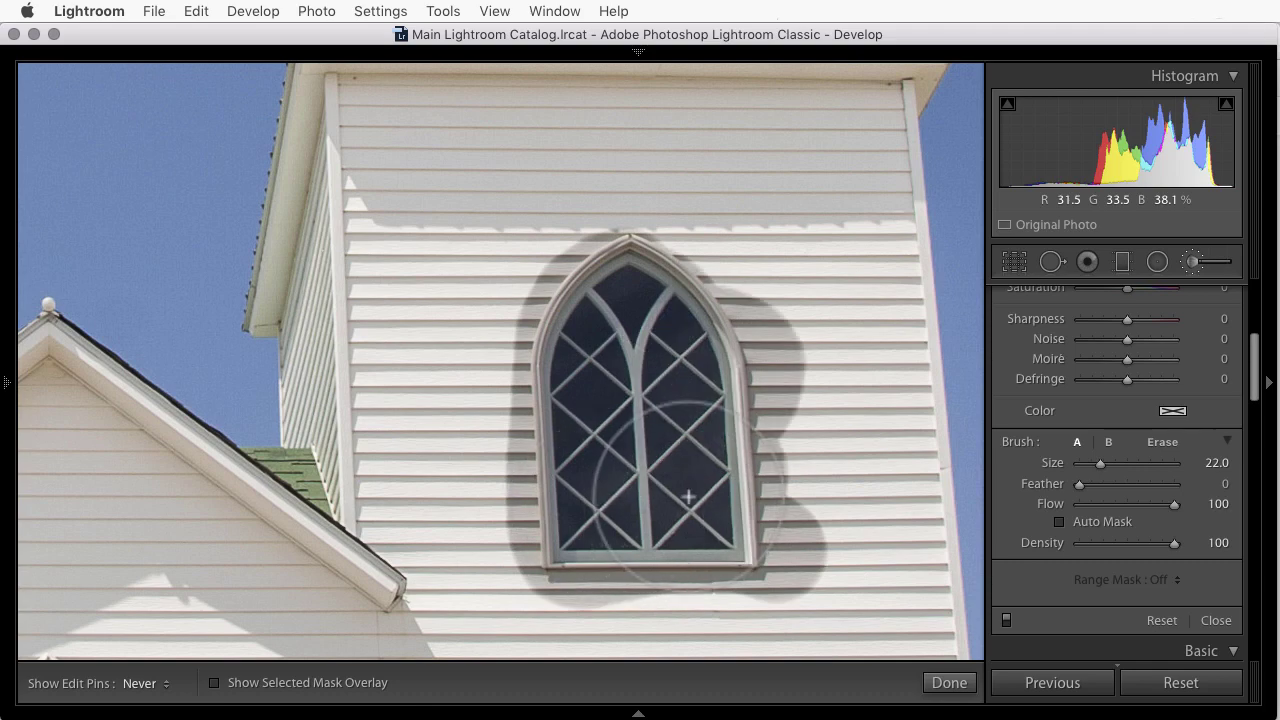
pyautogui.press('h')
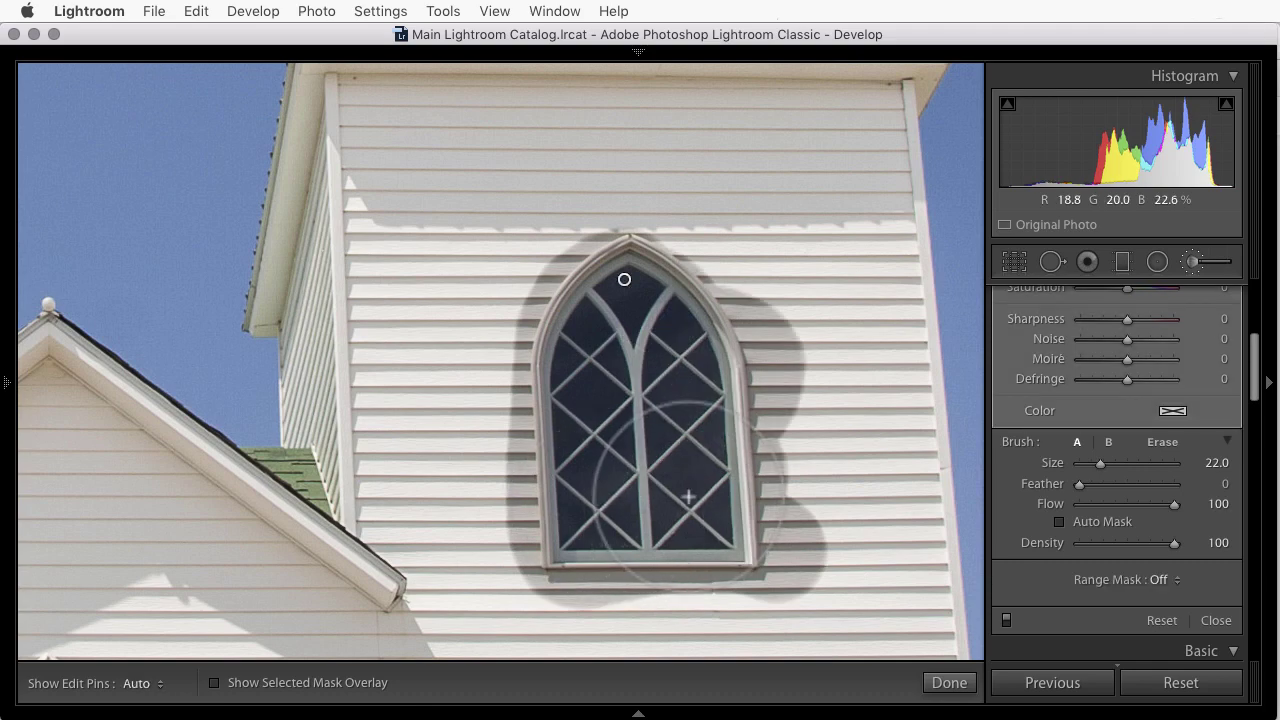
pyautogui.click(1132, 444)
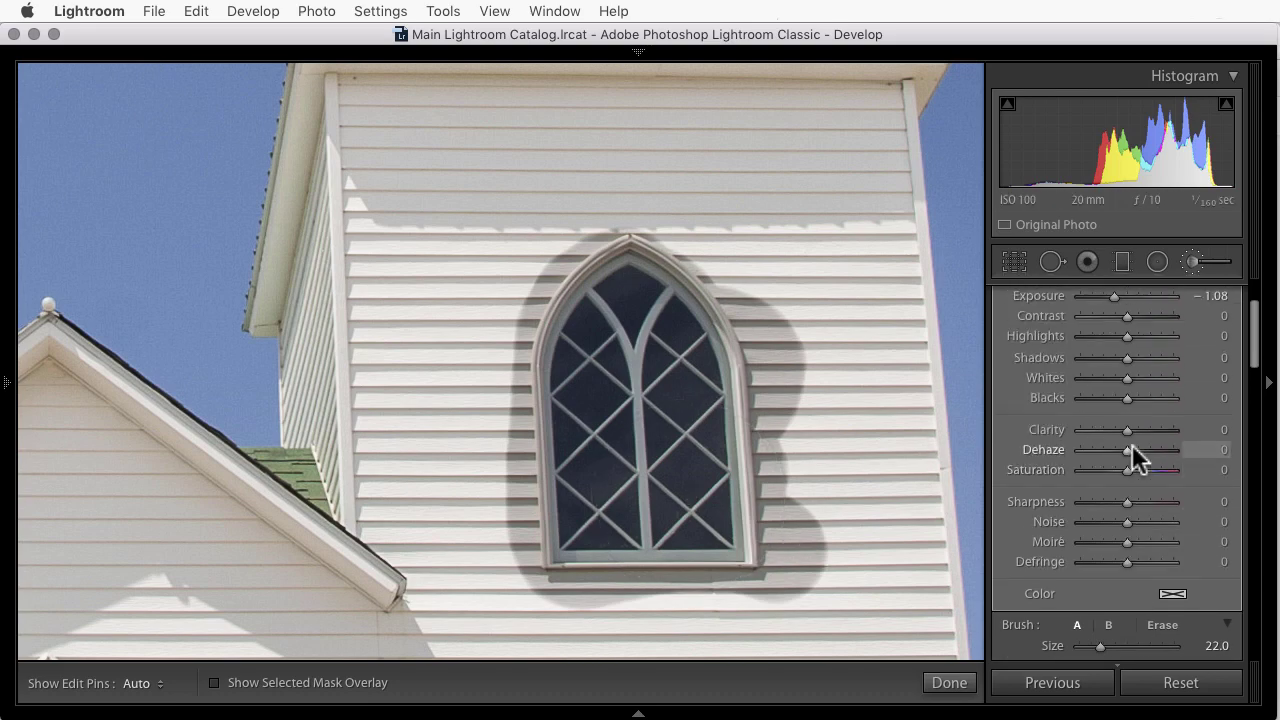
pyautogui.scroll(2, 1000, 345)
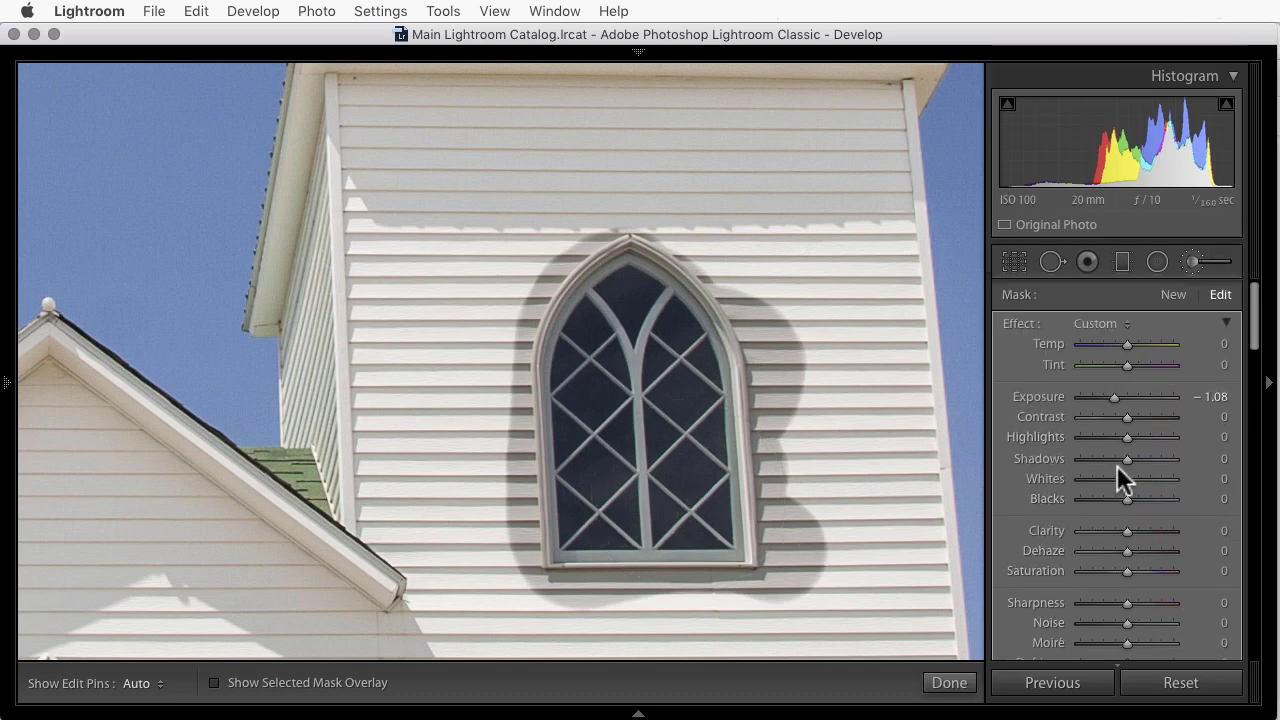
pyautogui.doubleClick(1020, 322)
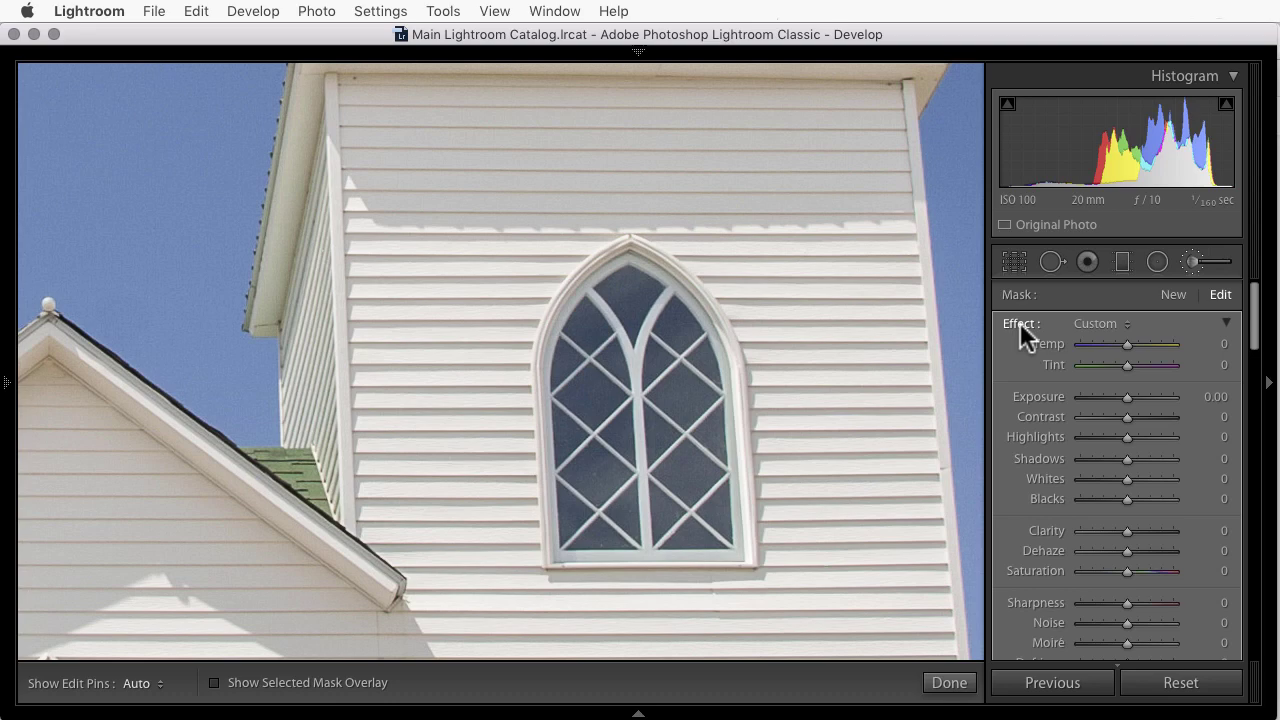
pyautogui.scroll(-10, 1113, 559)
pyautogui.scroll(2, 1113, 559)
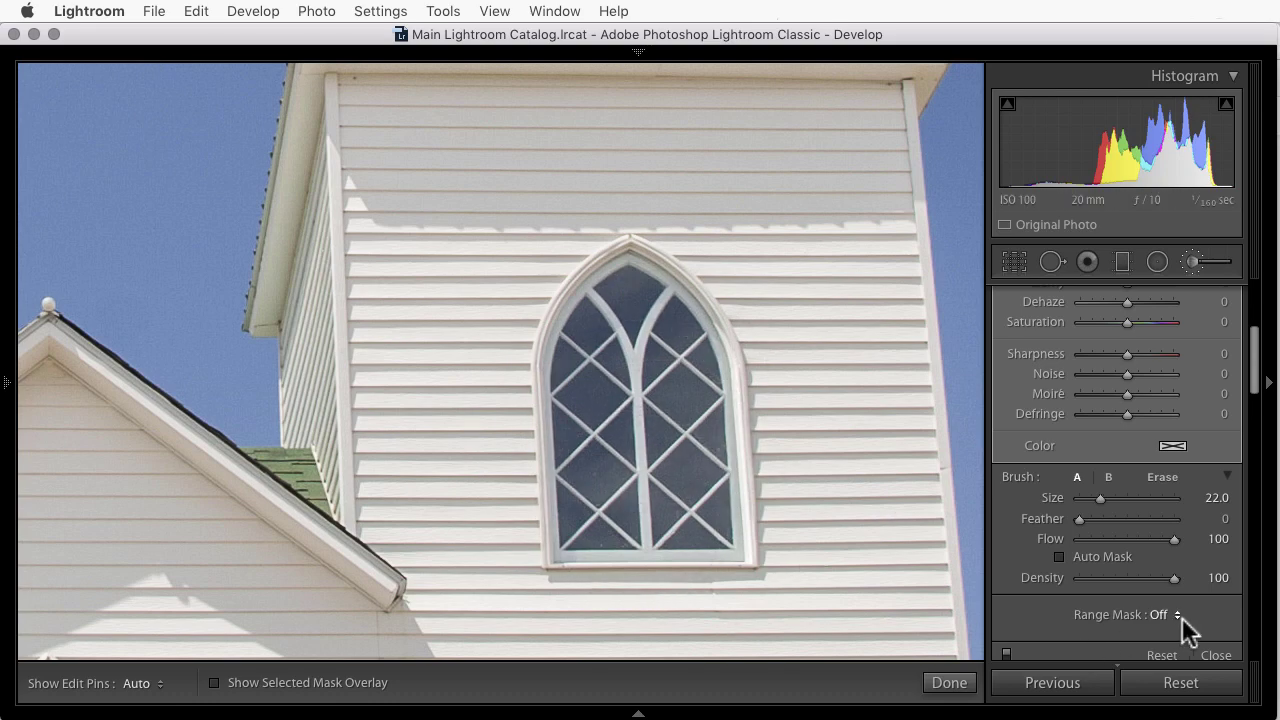
# - Add a Luminance range mask to the window brush and set its range to 0/15, using the overlay to check
pyautogui.click(1156, 616)
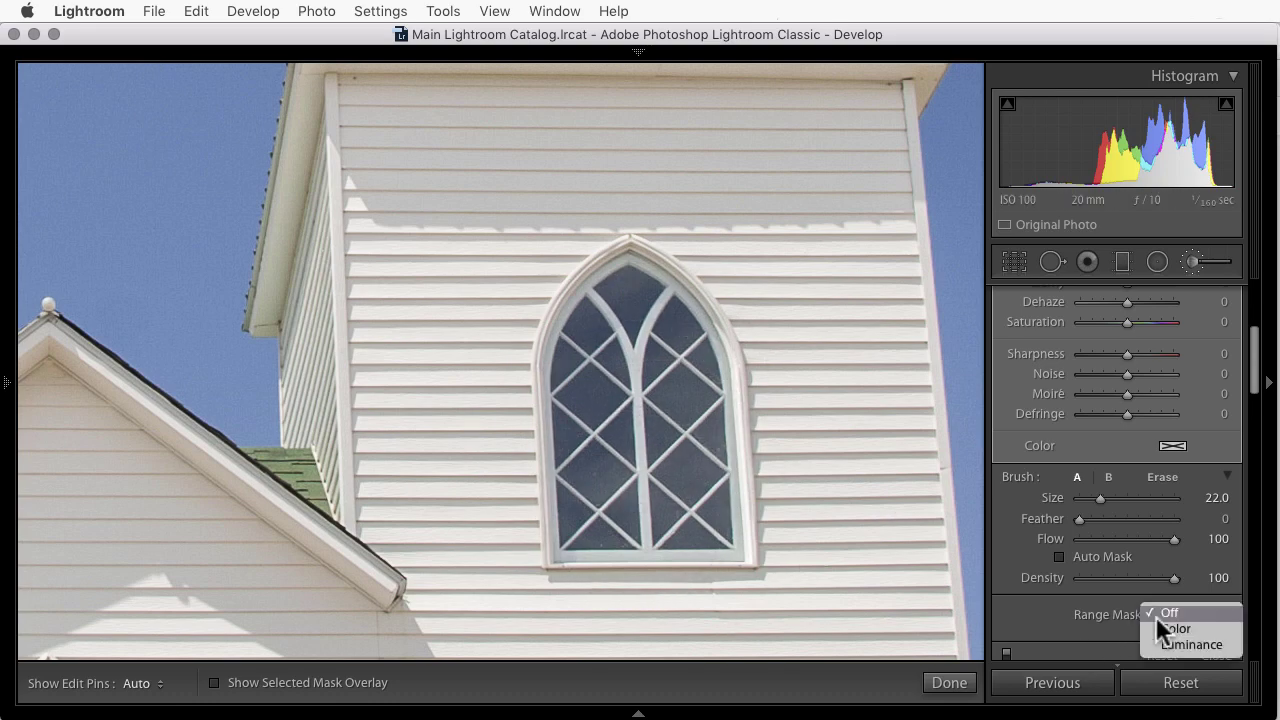
pyautogui.click(1203, 641)
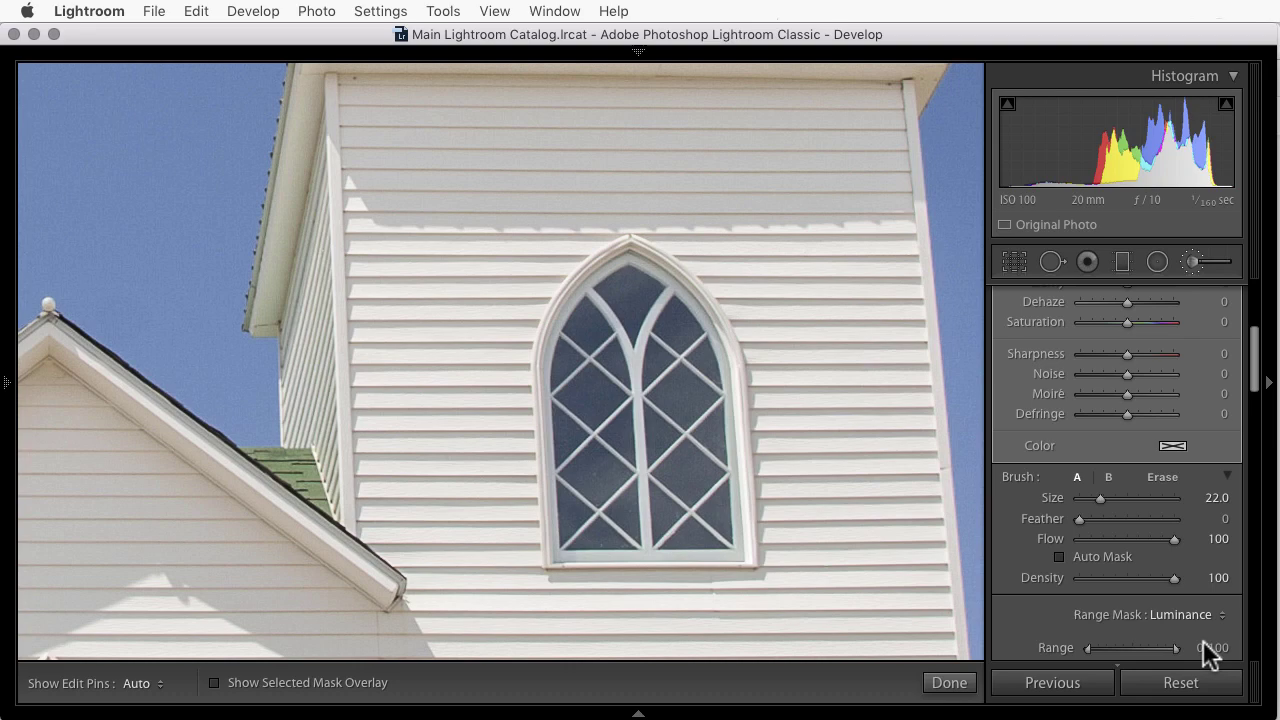
pyautogui.scroll(-2, 1203, 640)
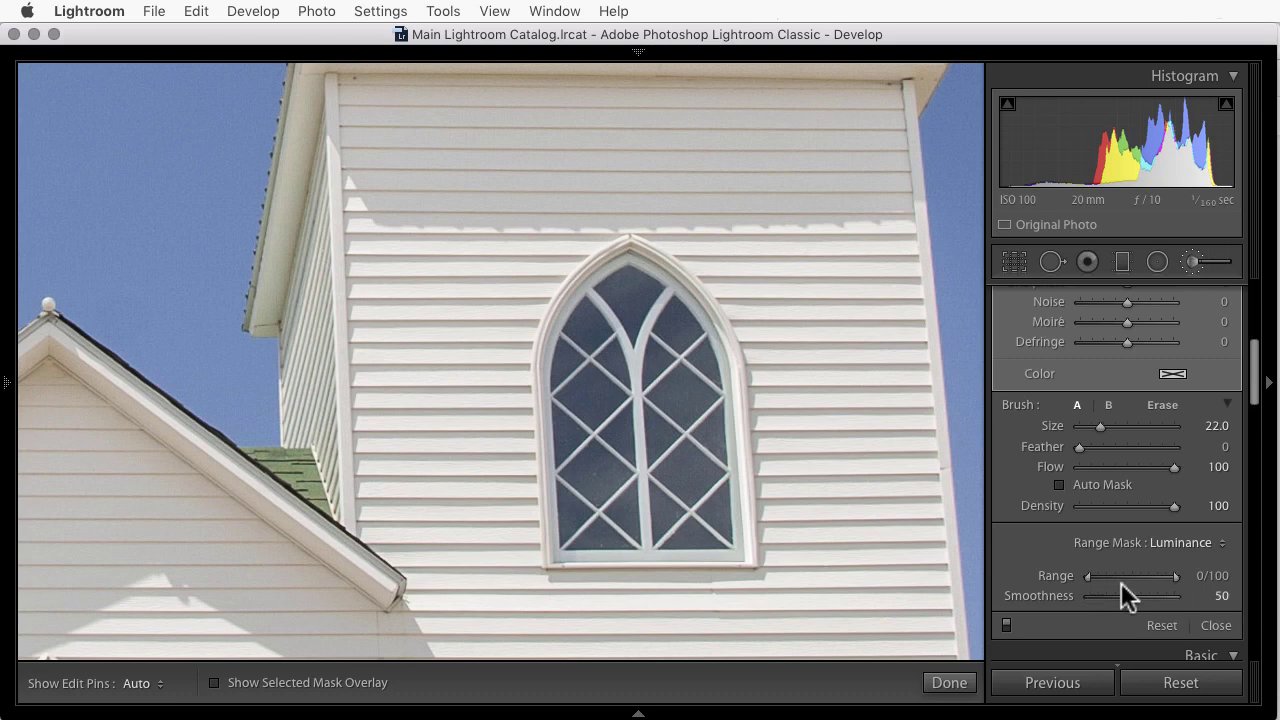
pyautogui.press('o')
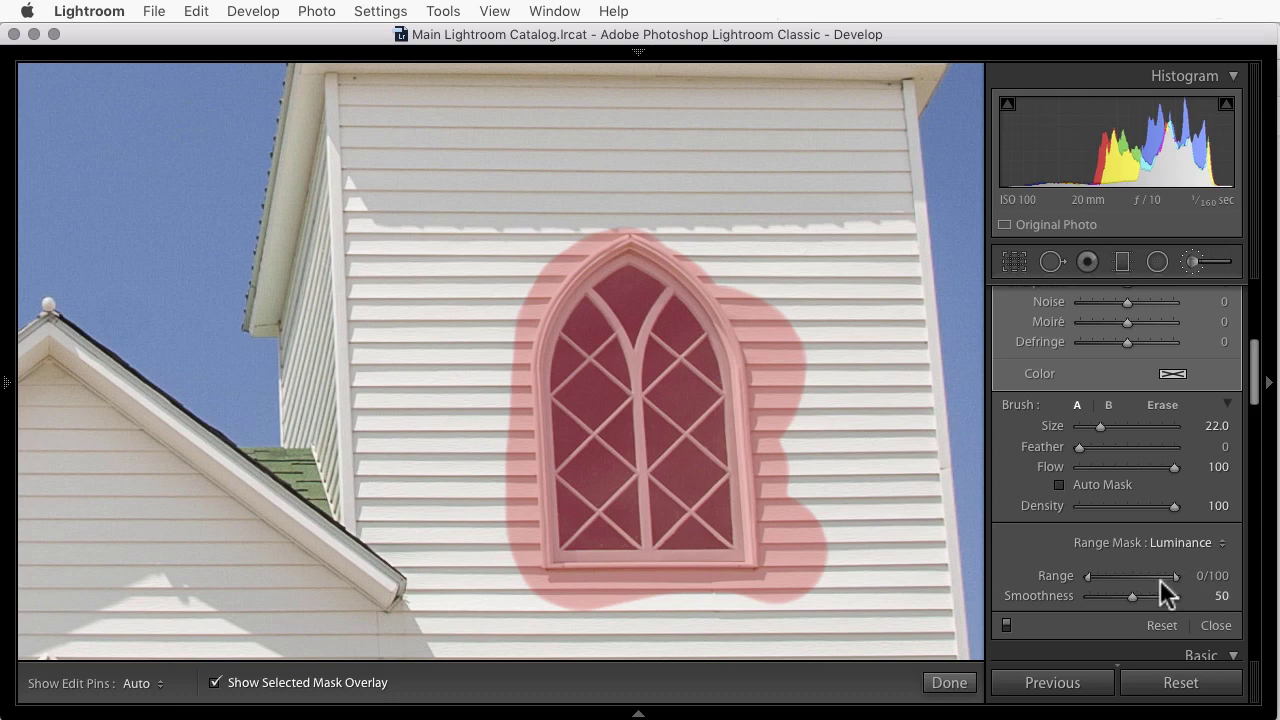
pyautogui.moveTo(1166, 579); pyautogui.dragTo(1101, 579)
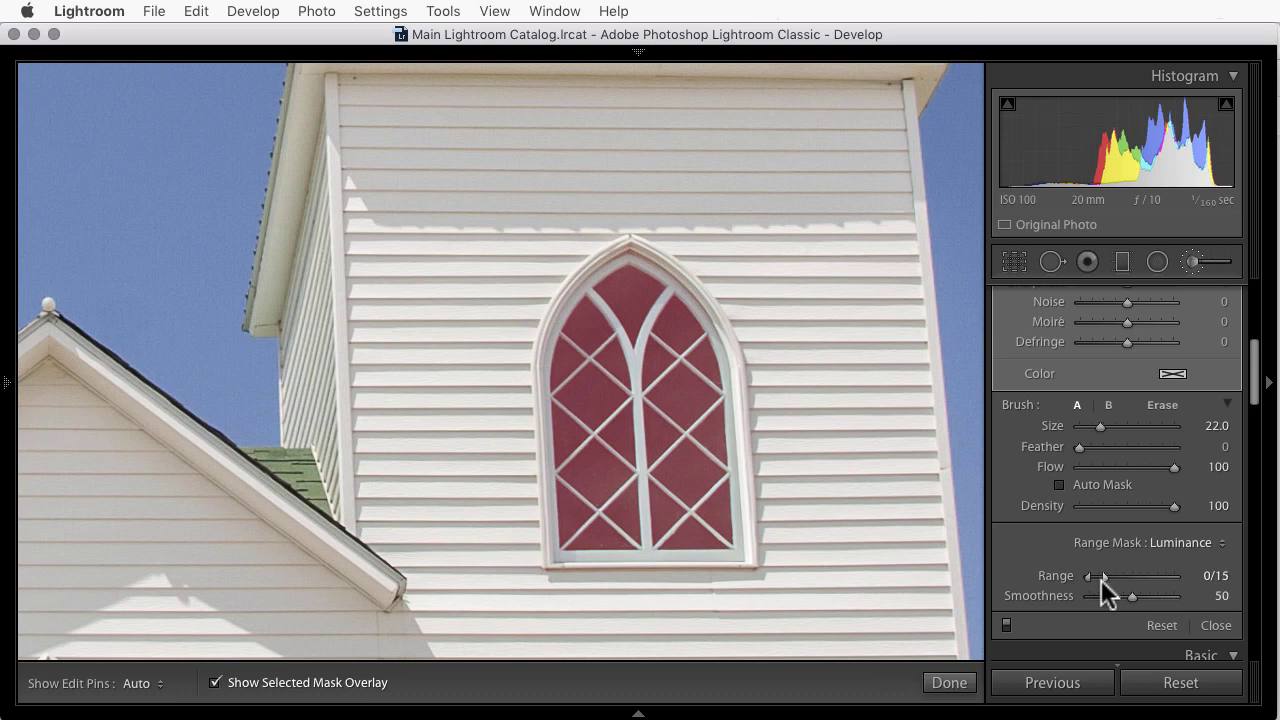
# - Narrow the luminance range to 0/5 while previewing the black-and-white mask
pyautogui.press('o')
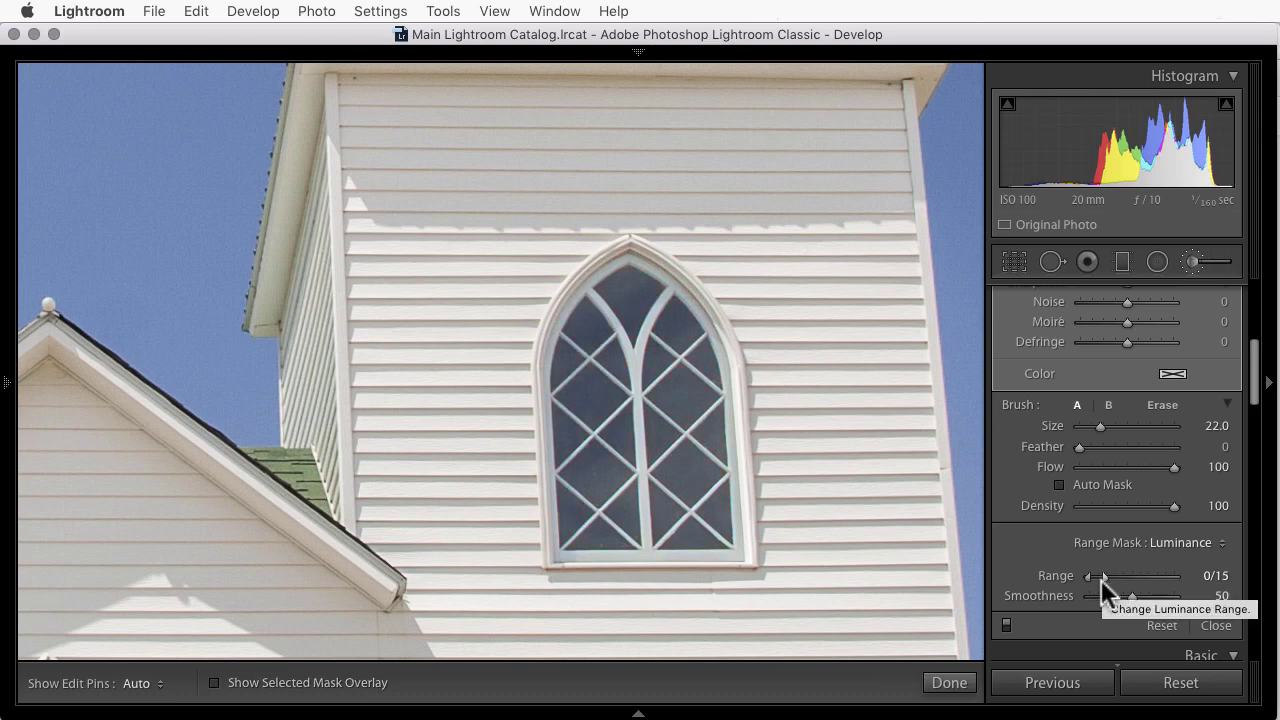
pyautogui.press('alt')
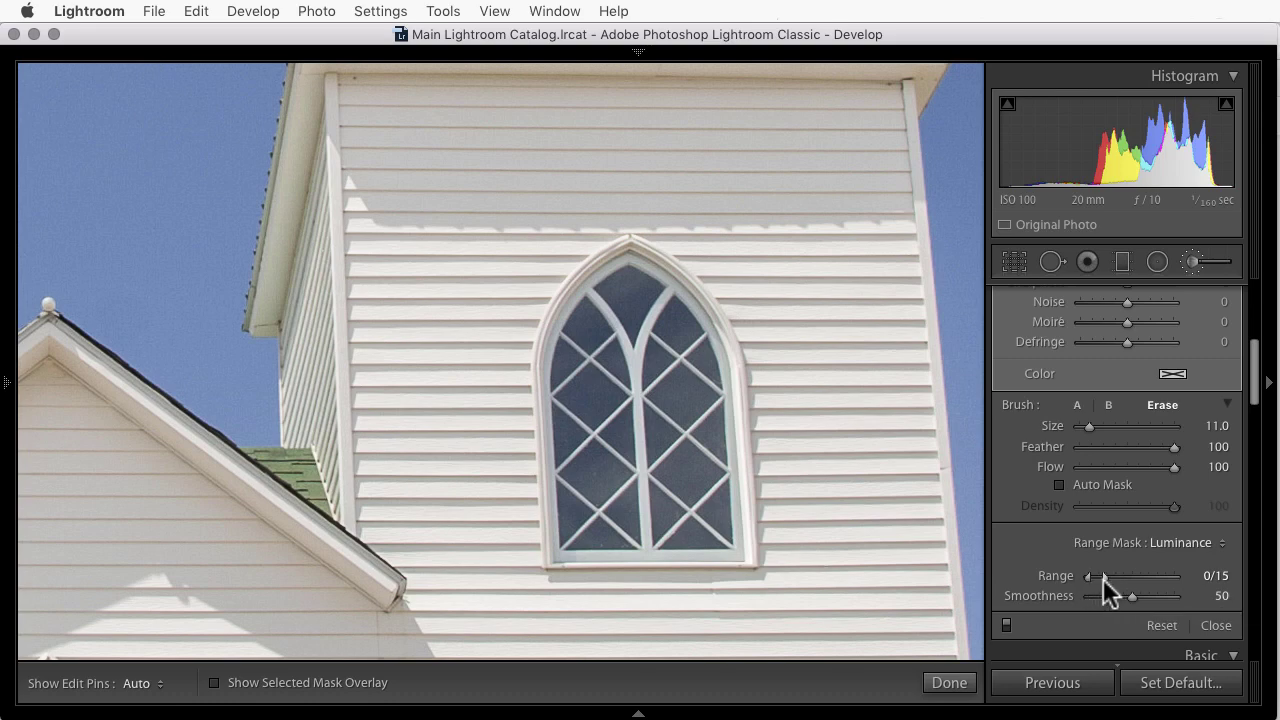
pyautogui.moveTo(1106, 577); pyautogui.dragTo(1107, 580)
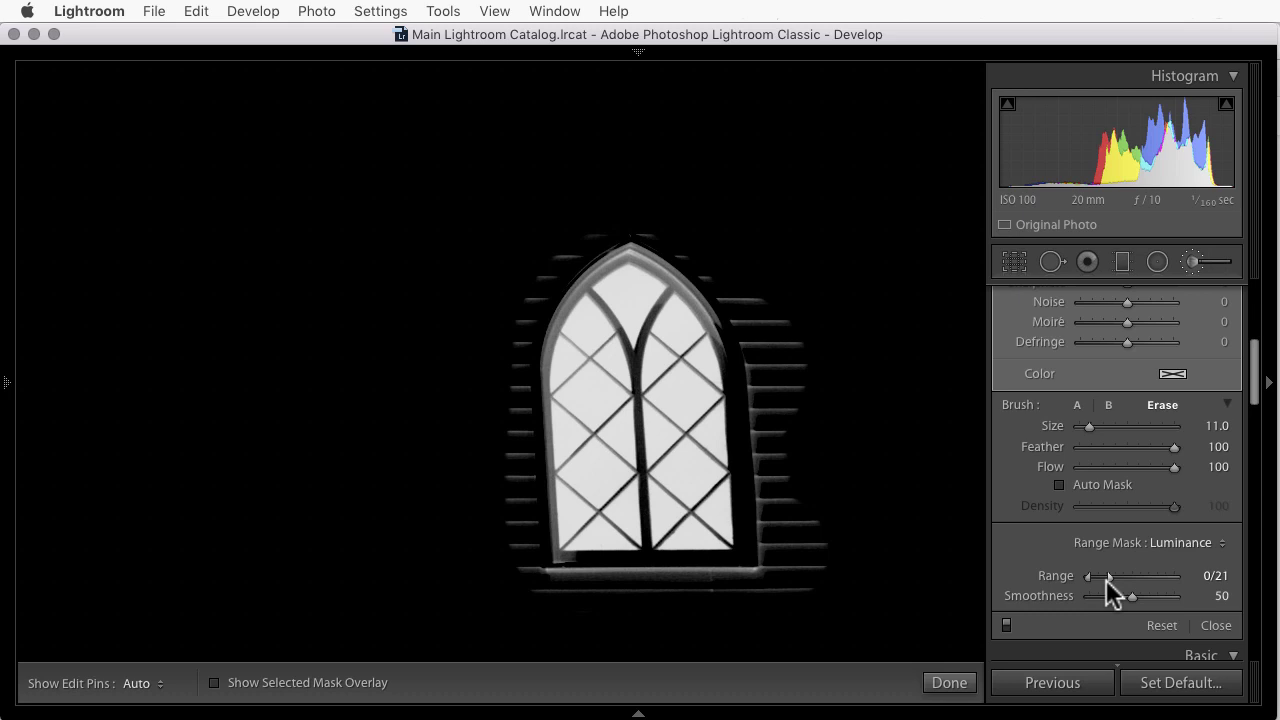
pyautogui.moveTo(1107, 580); pyautogui.dragTo(1092, 578)
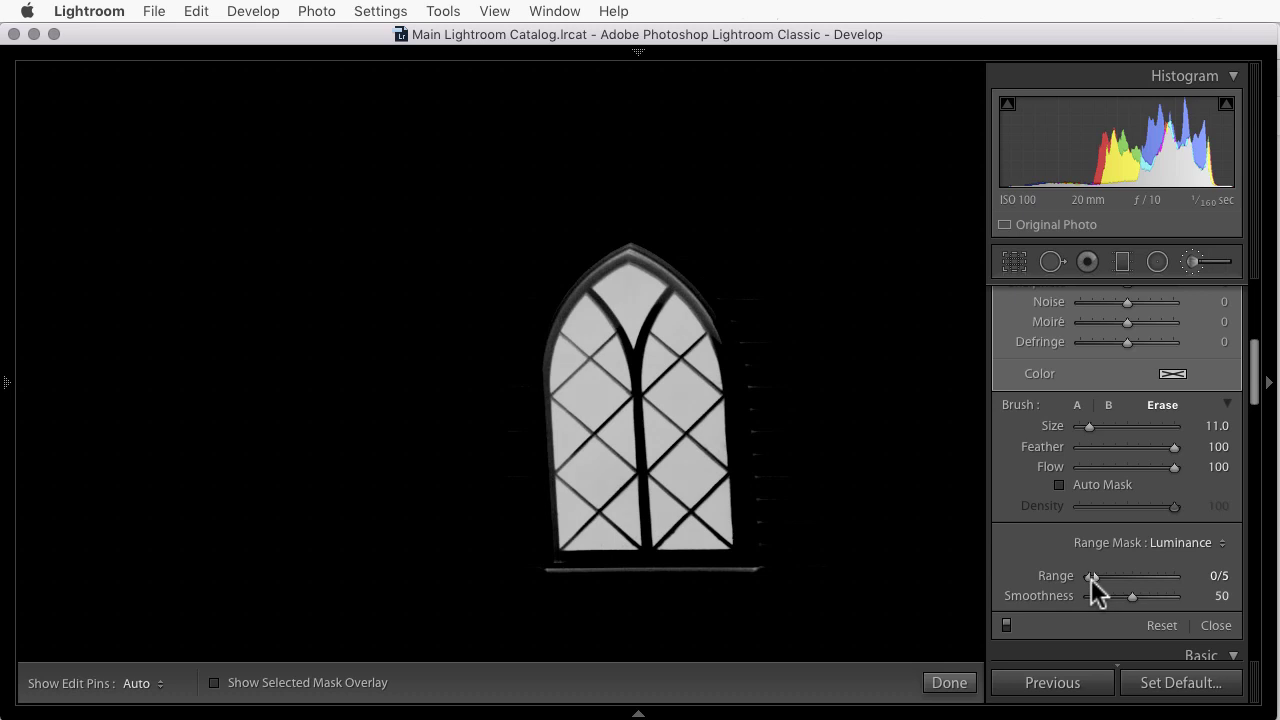
# - Test darkening the masked window panes with Exposure, then reset Exposure to zero
pyautogui.scroll(5, 1070, 495)
pyautogui.scroll(2, 1070, 487)
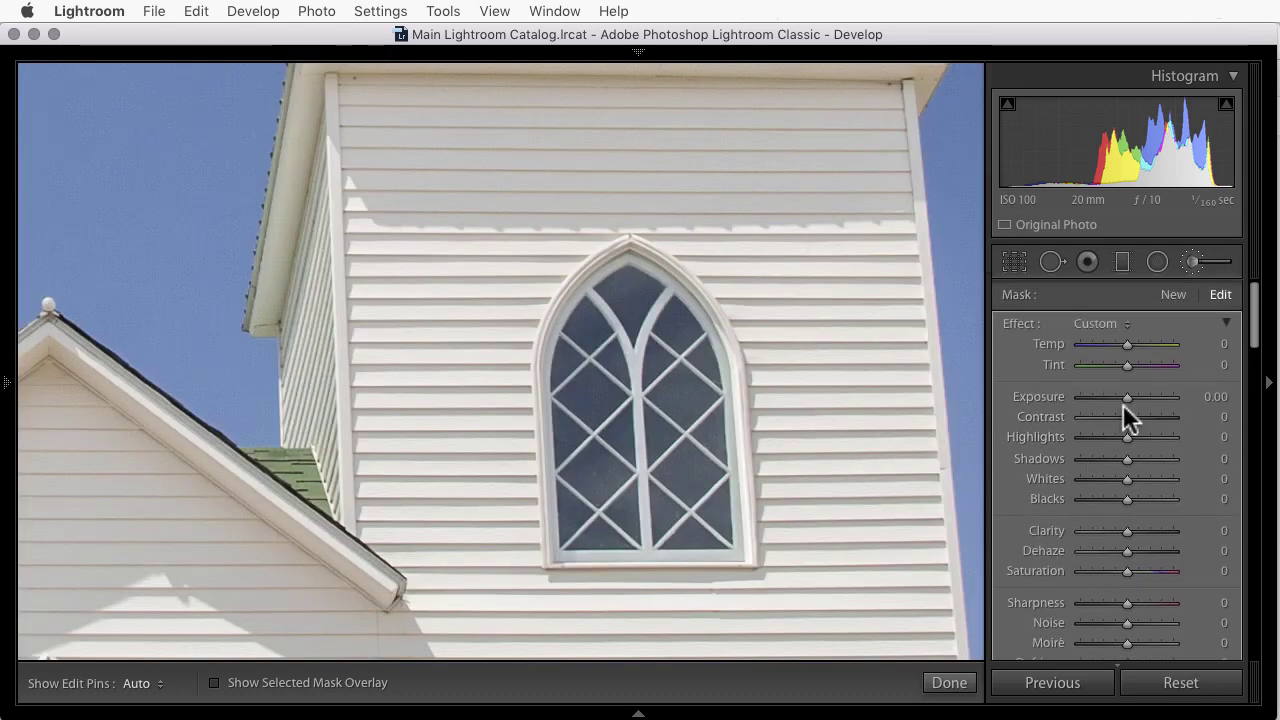
pyautogui.moveTo(1124, 398); pyautogui.dragTo(1038, 404)
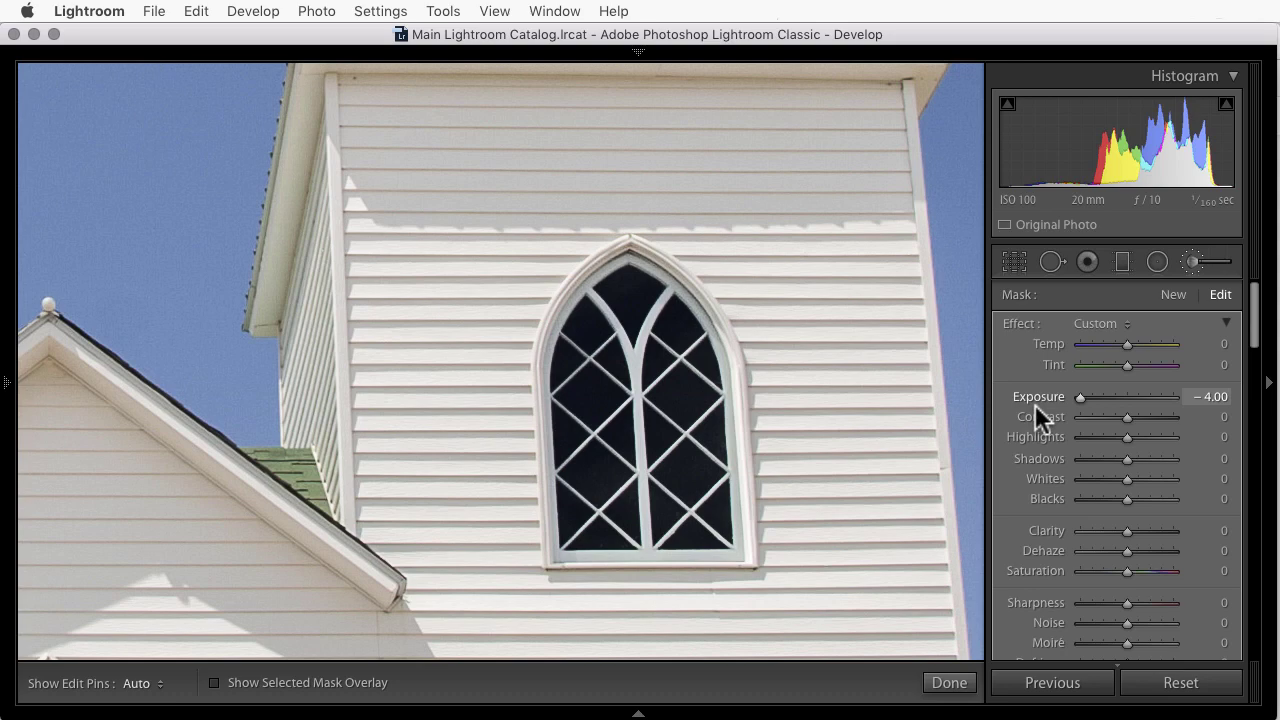
pyautogui.doubleClick(1035, 404)
# - Lower the luminance mask's Smoothness to 22 while previewing the mask
pyautogui.scroll(-5, 1118, 558)
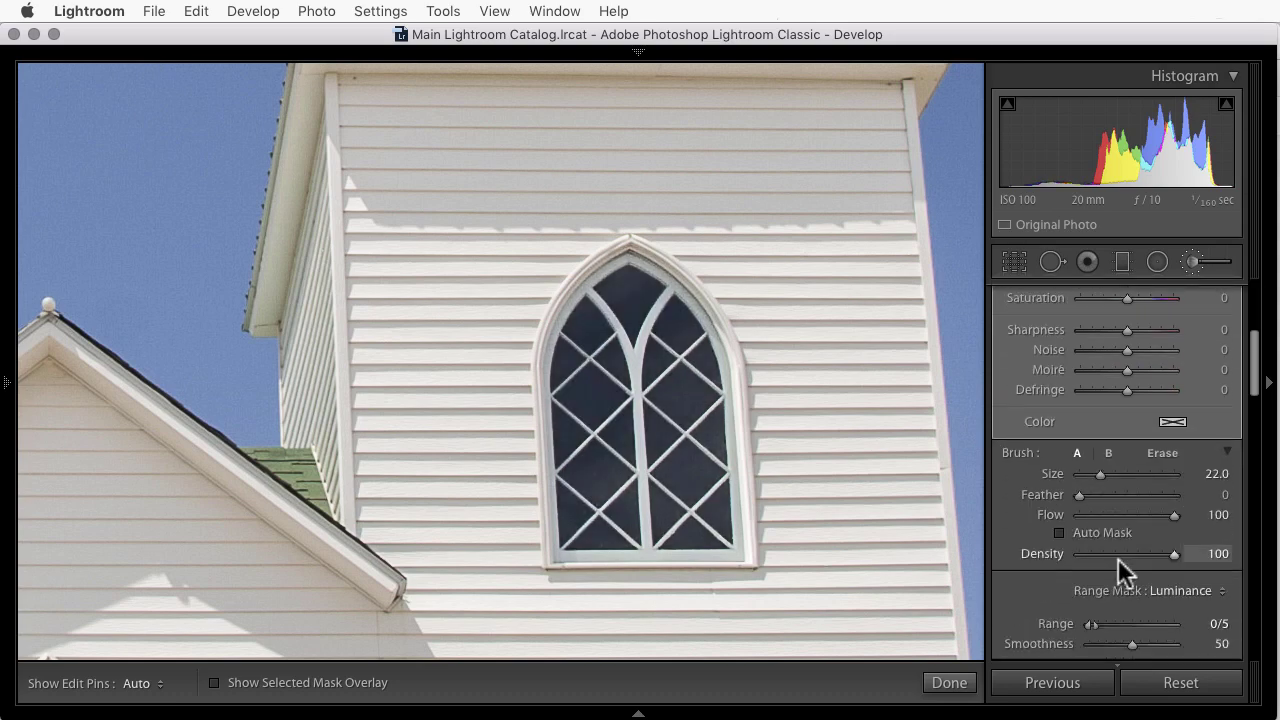
pyautogui.scroll(-3, 1118, 558)
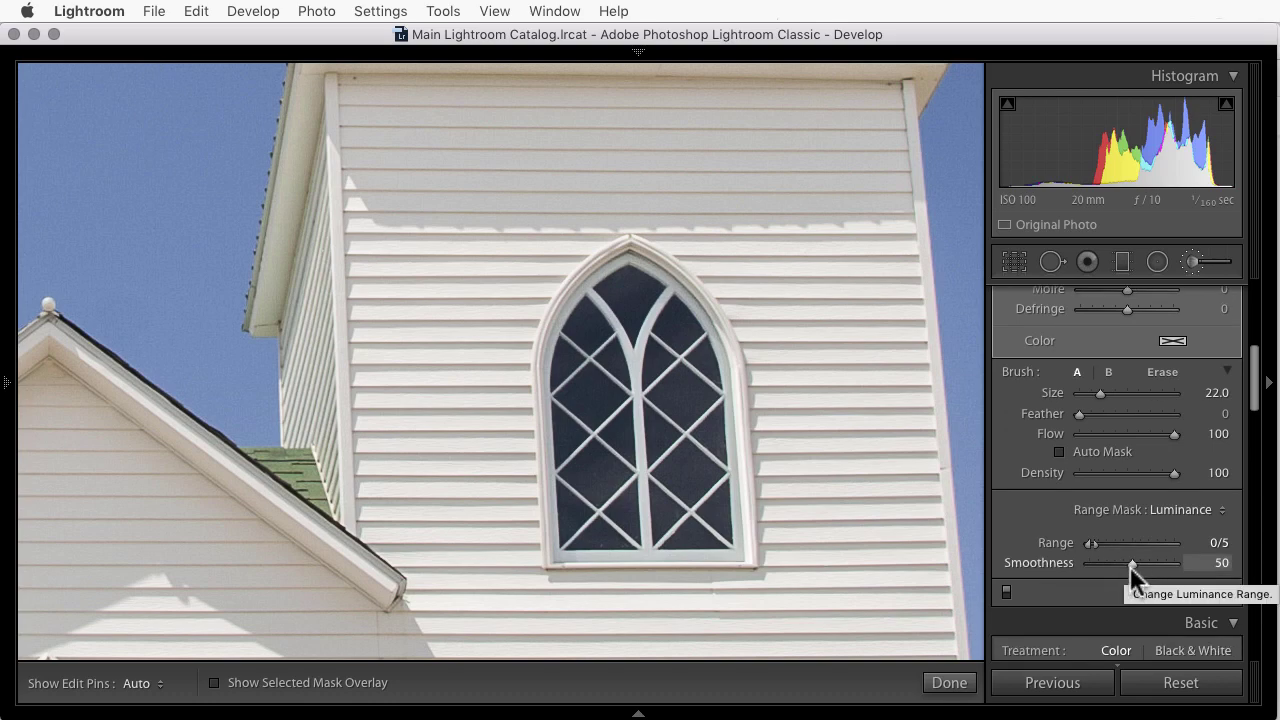
pyautogui.press('alt')
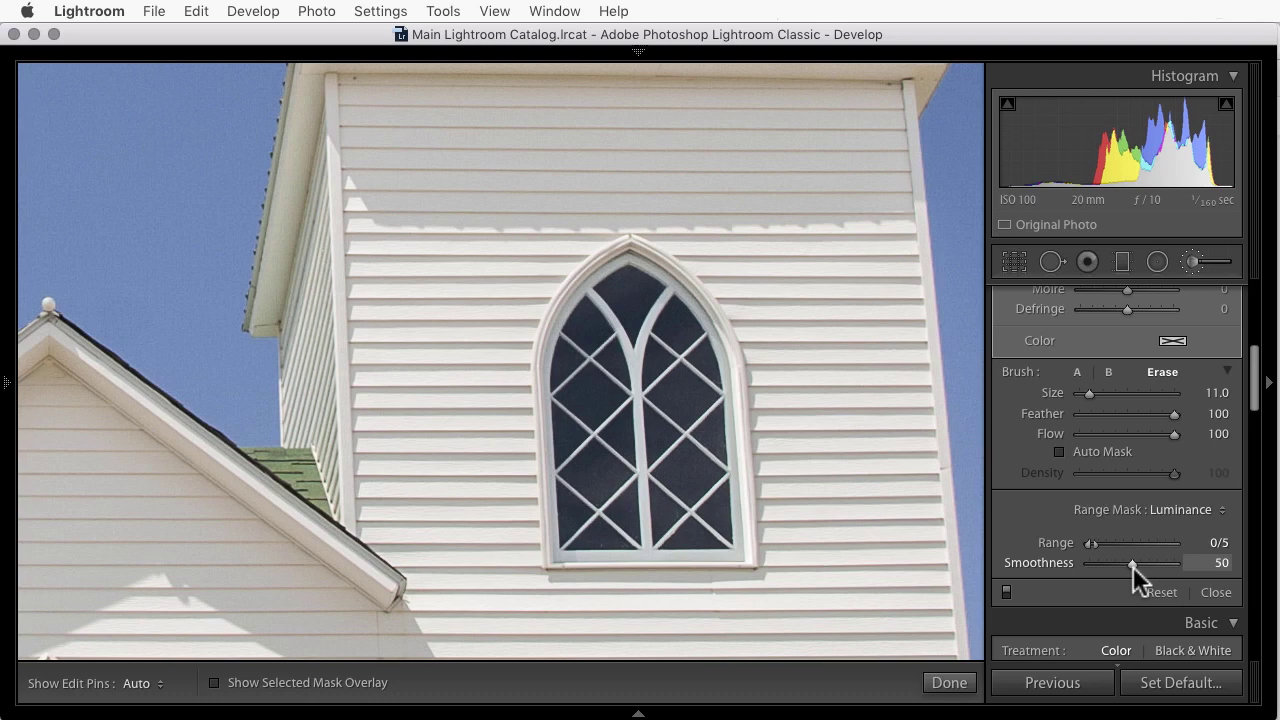
pyautogui.moveTo(1133, 566)
pyautogui.mouseDown()
pyautogui.moveTo(1171, 570)
pyautogui.moveTo(1050, 571)
pyautogui.moveTo(1109, 566)
pyautogui.mouseUp()
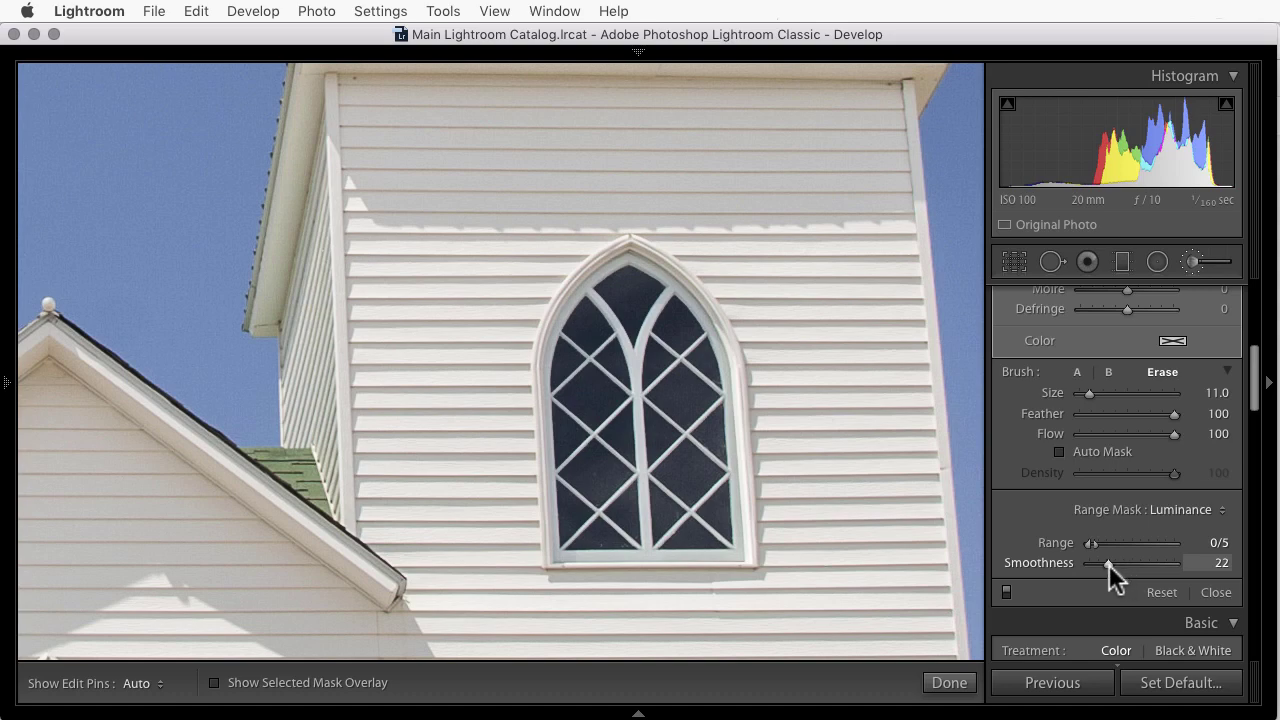
pyautogui.press('alt')
# - Toggle the window mask off and on to compare, then zoom out to the whole church
pyautogui.click(1006, 592)
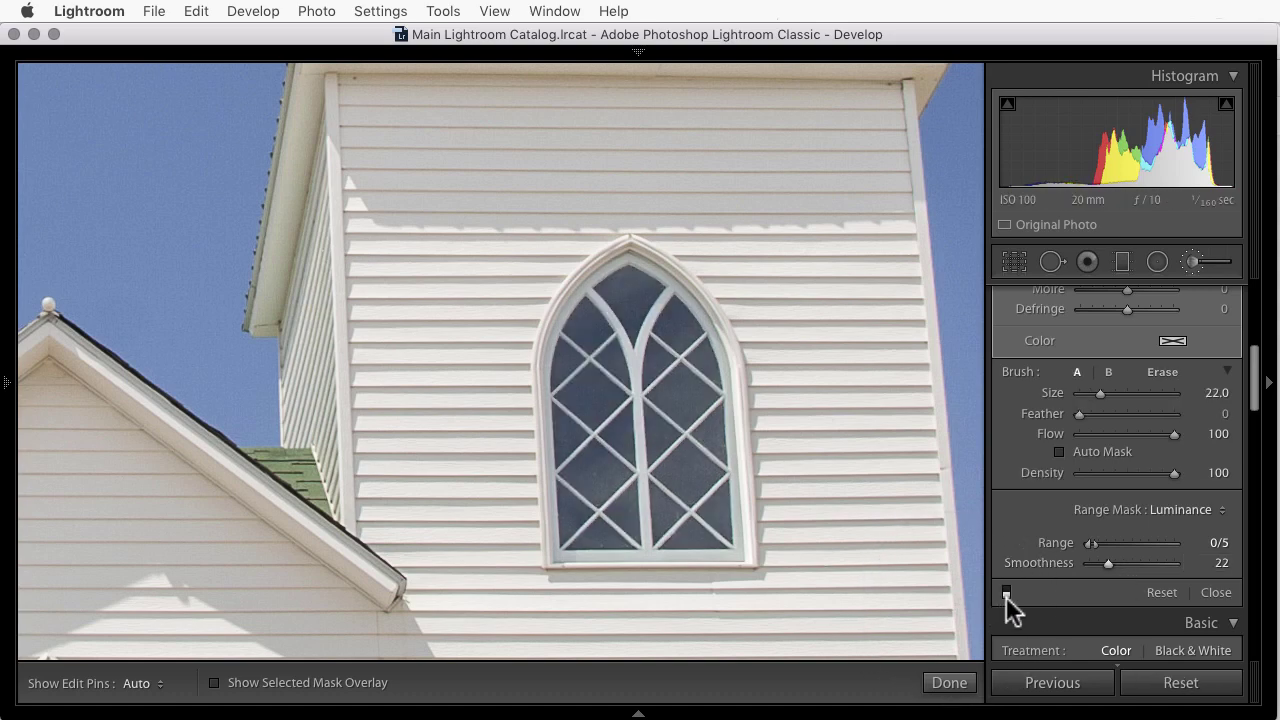
pyautogui.click(1006, 592)
pyautogui.click(1006, 592)
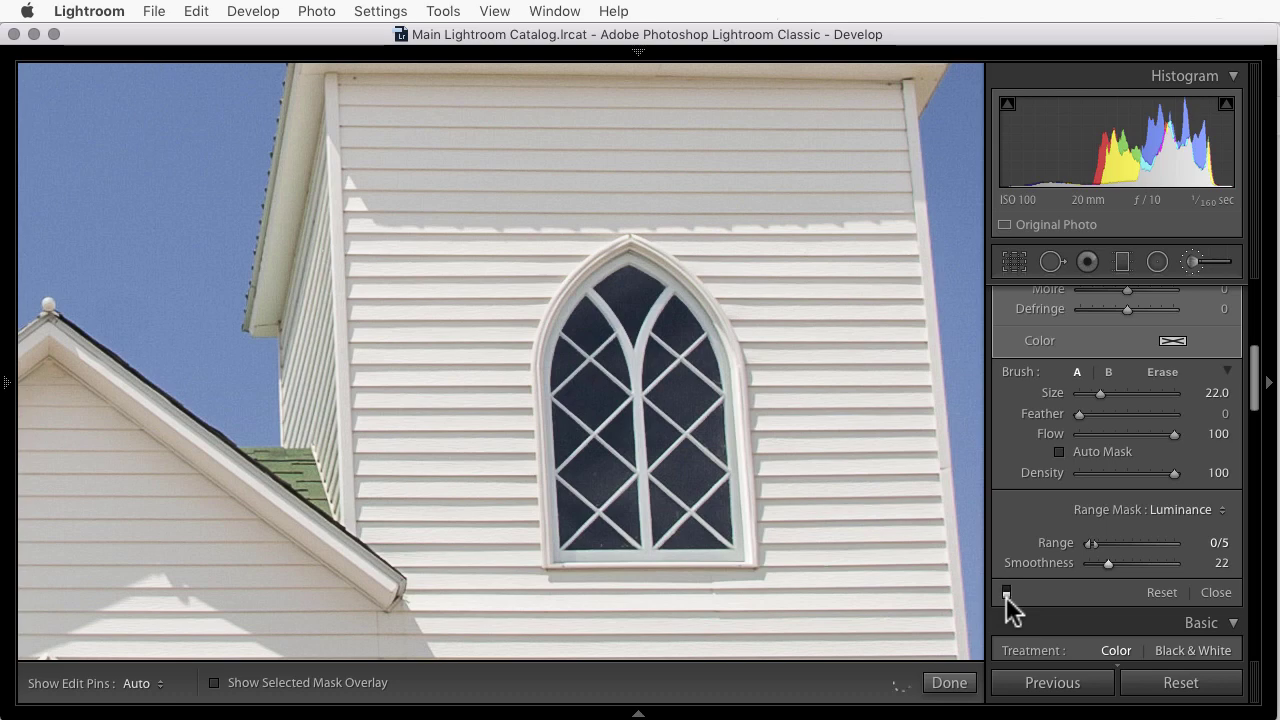
pyautogui.click(1006, 592)
pyautogui.press('super+minus')
pyautogui.press('super+minus')
# - Load the brick building and power pole photo from the filmstrip, then collapse the filmstrip
pyautogui.click(638, 713)
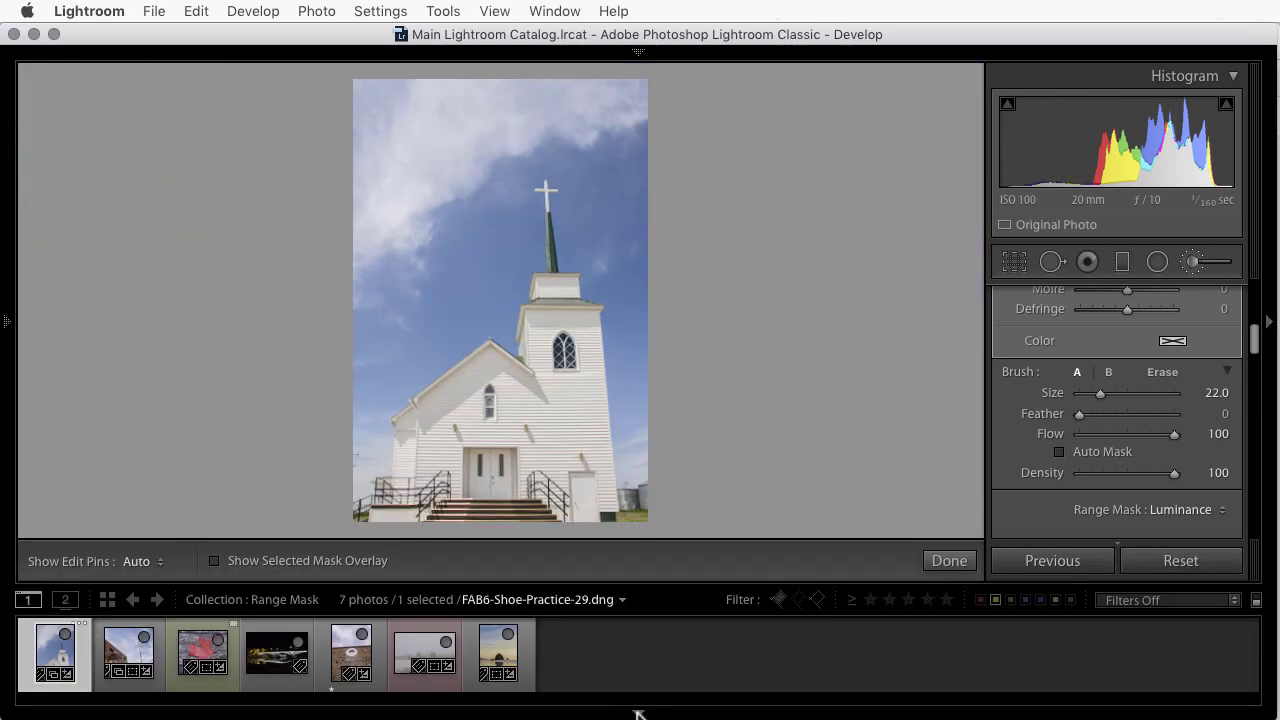
pyautogui.click(120, 665)
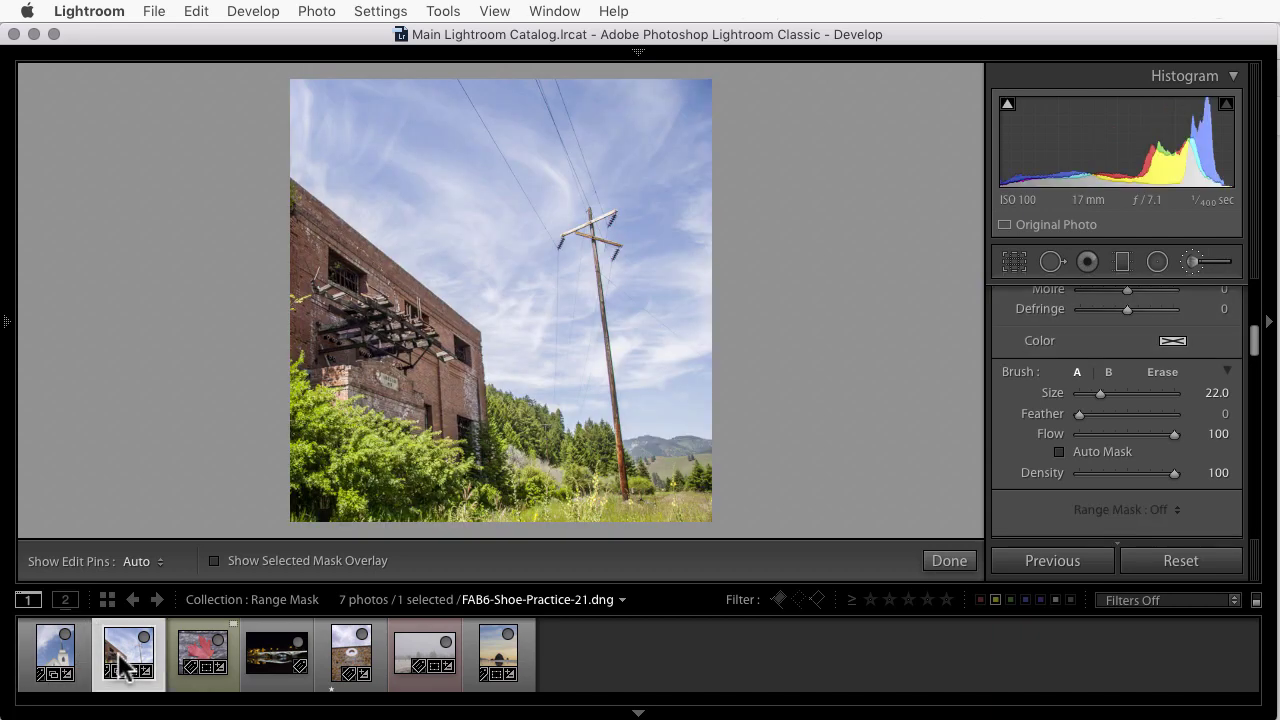
pyautogui.click(638, 713)
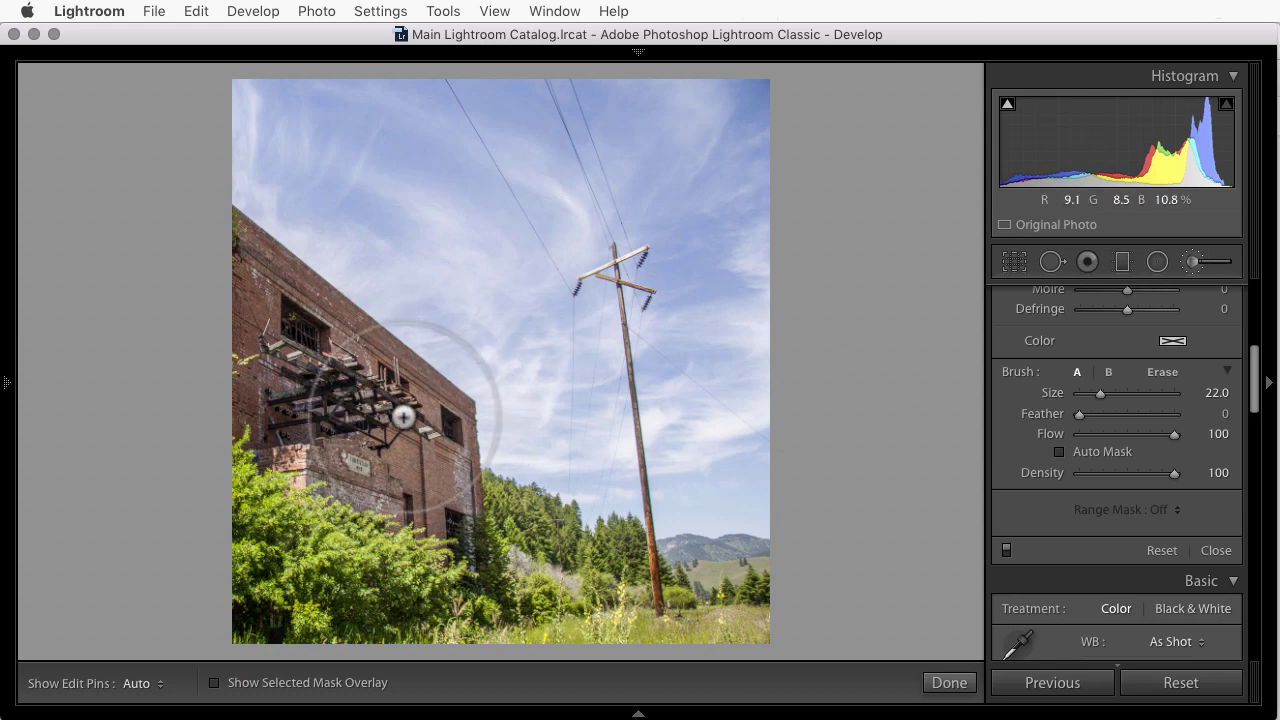
pyautogui.scroll(-5, 1110, 594)
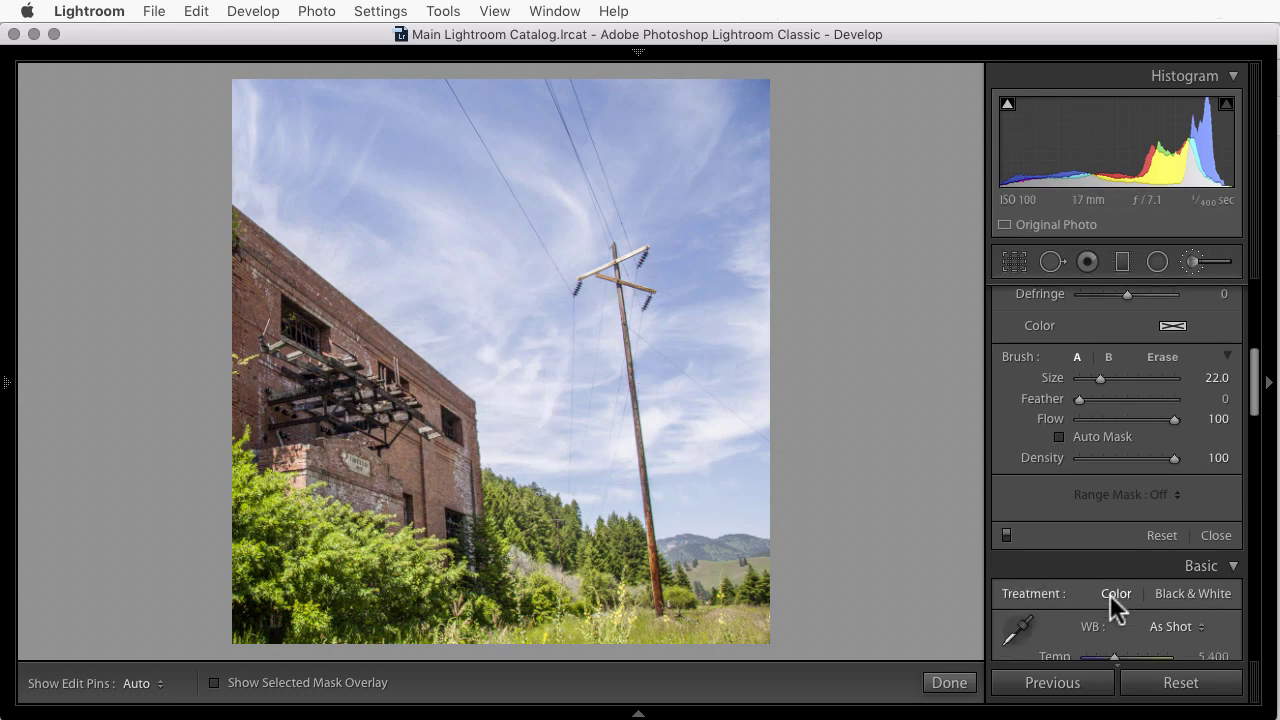
pyautogui.scroll(-4, 1109, 600)
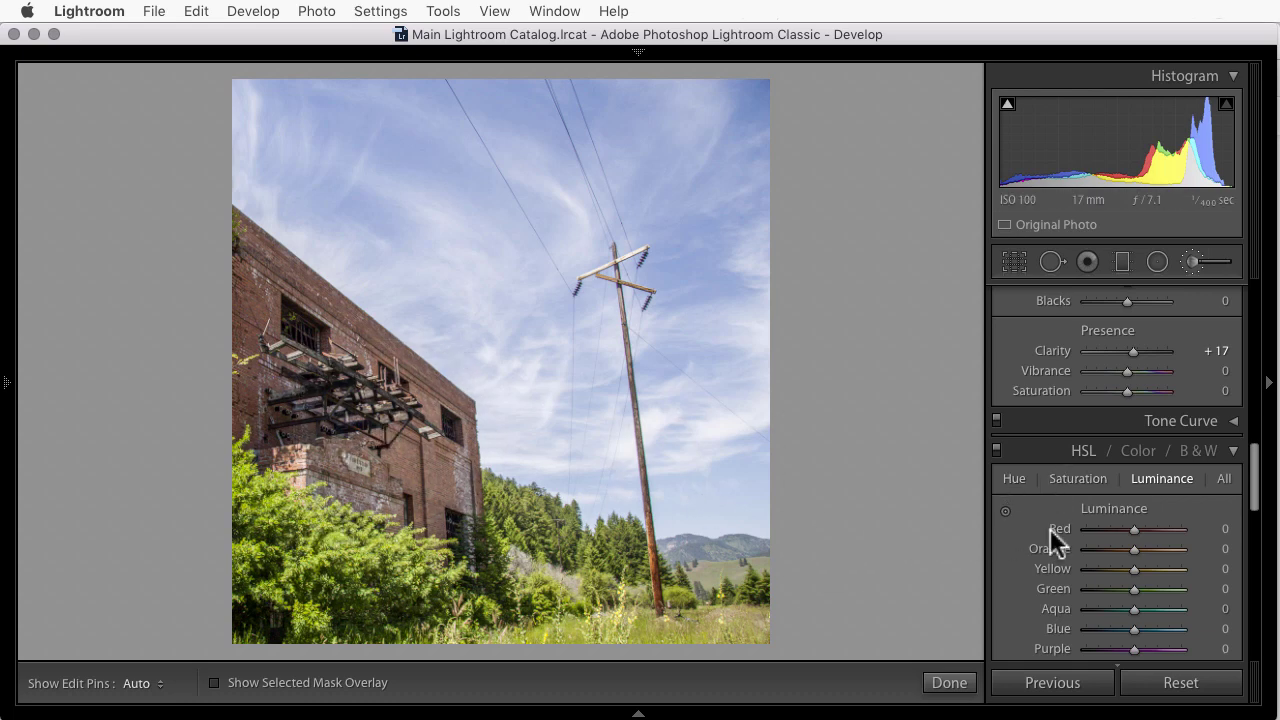
pyautogui.scroll(15, 1051, 533)
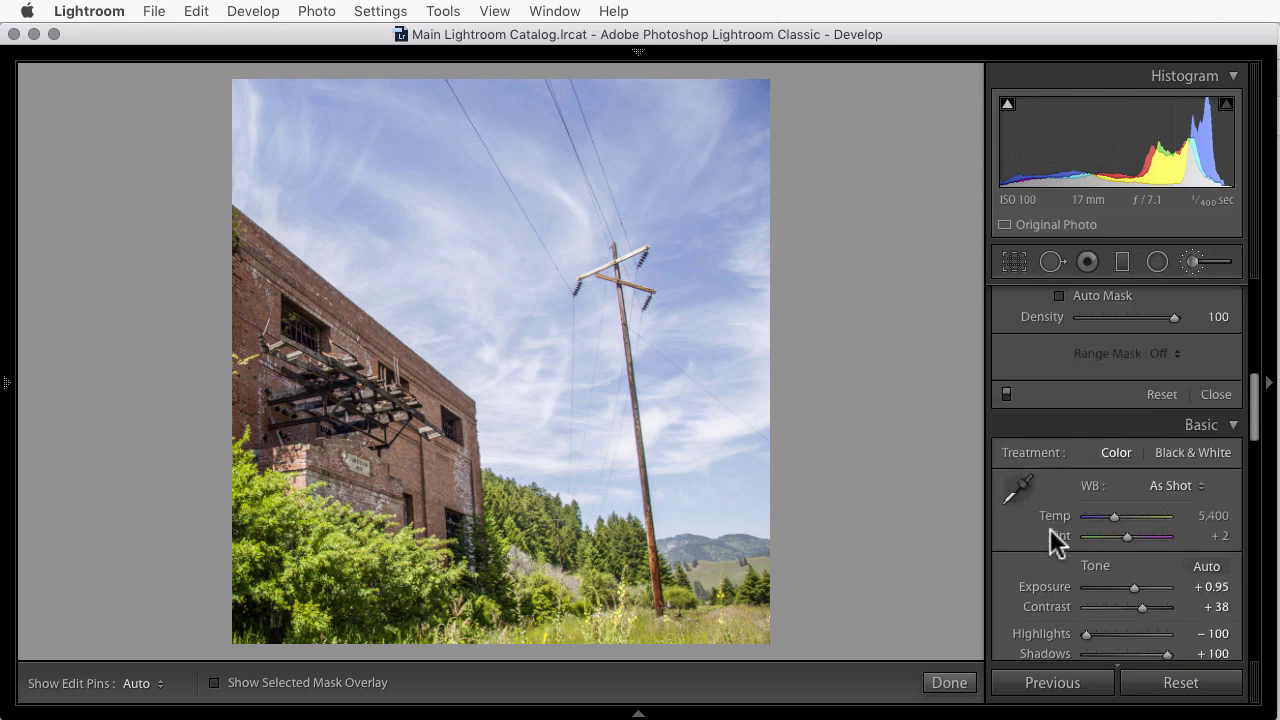
pyautogui.scroll(6, 1050, 528)
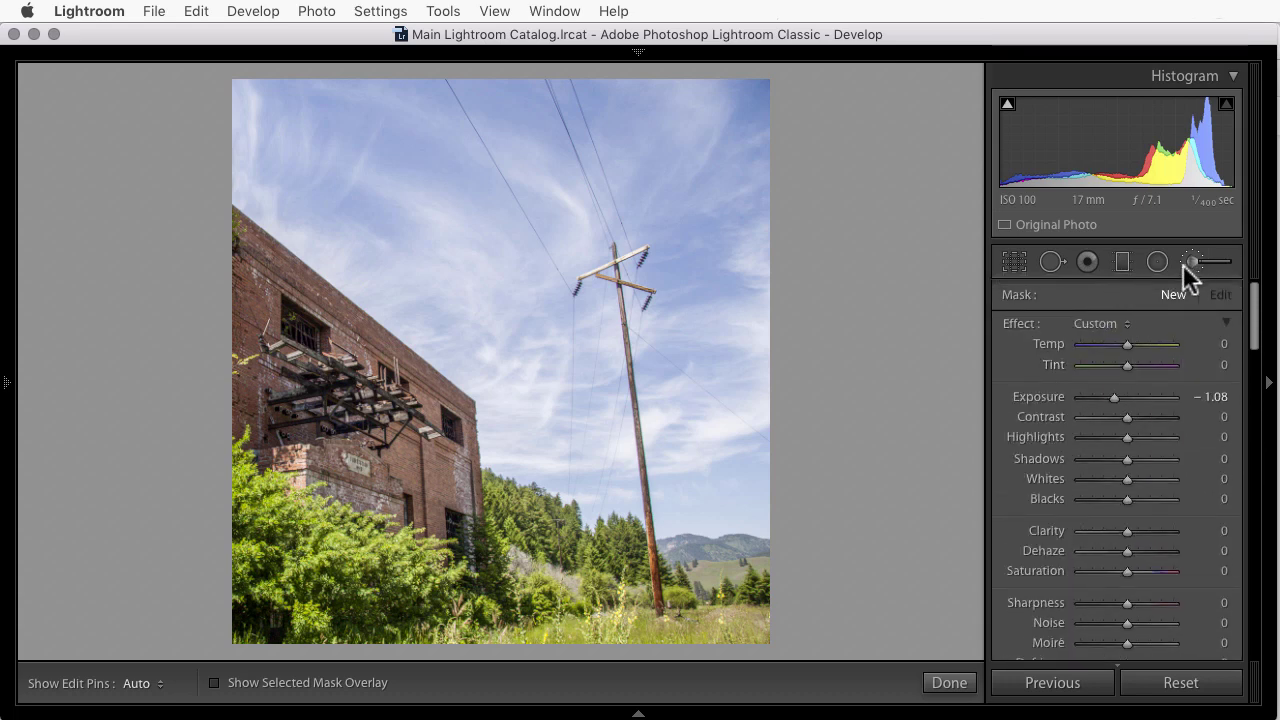
# - Drag a new graduated filter on the photo with Exposure 0.00 and a Color range mask
pyautogui.click(1121, 260)
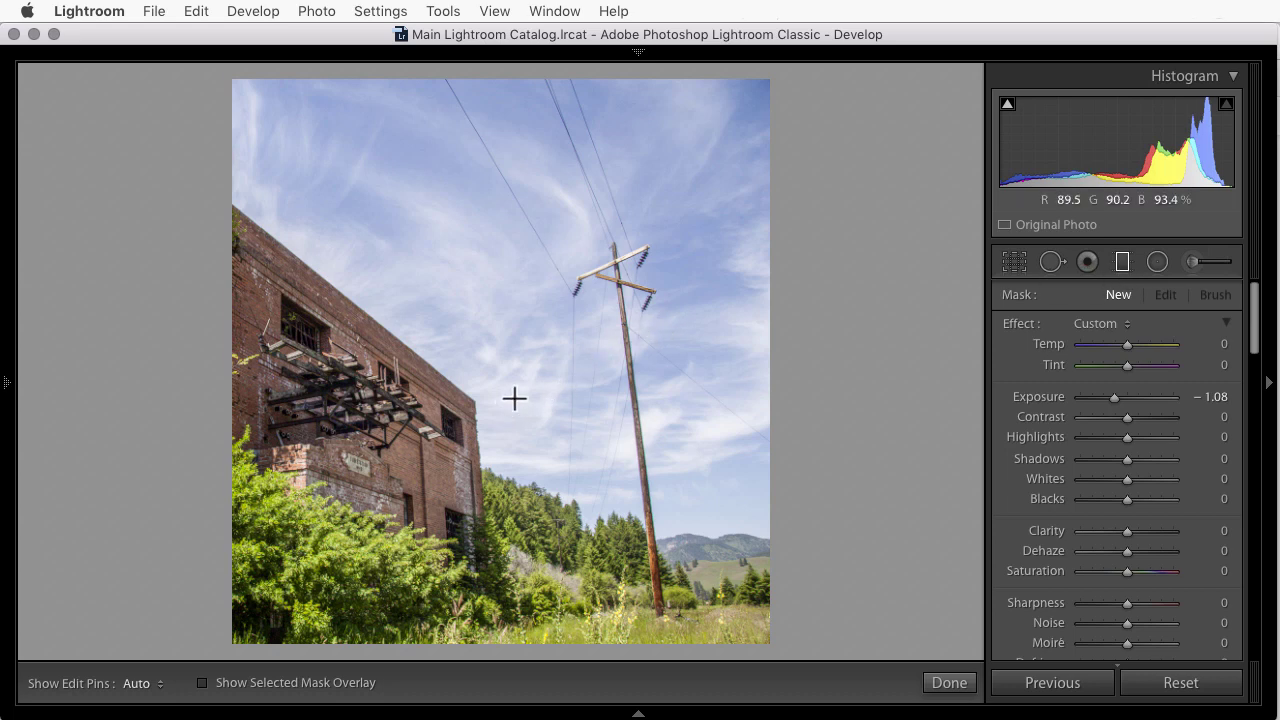
pyautogui.moveTo(514, 400); pyautogui.dragTo(545, 392)
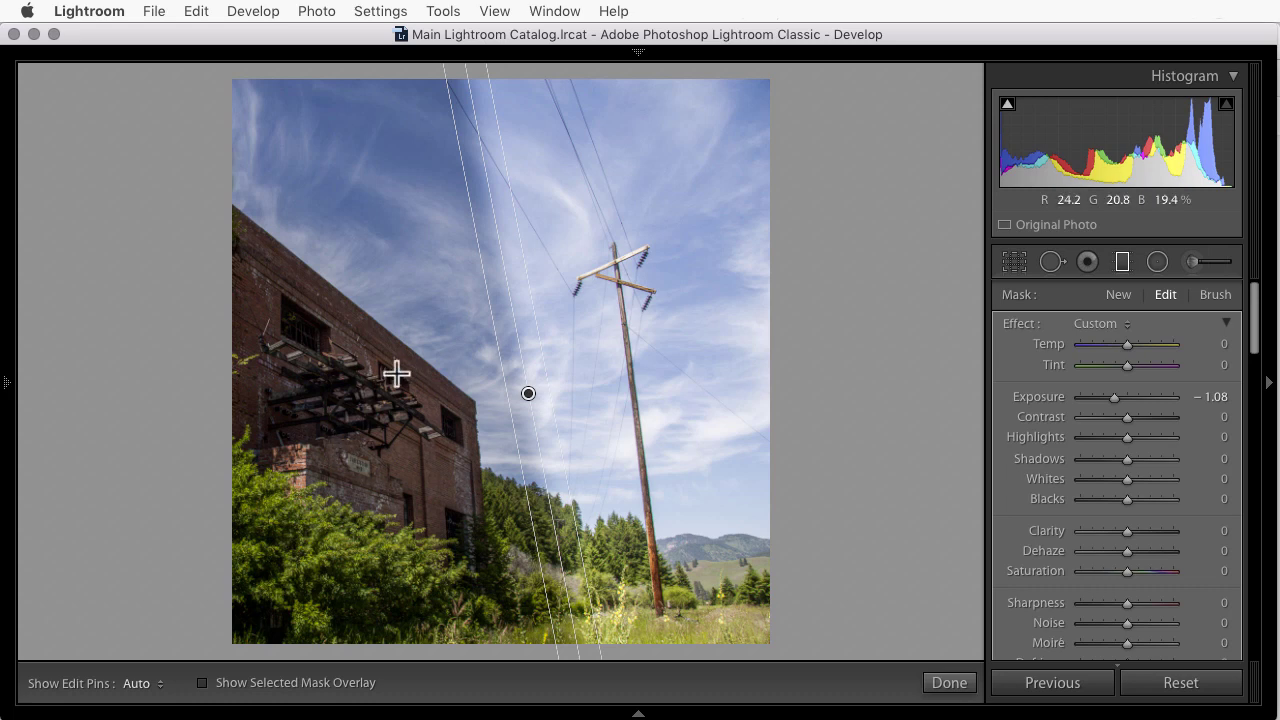
pyautogui.doubleClick(1016, 323)
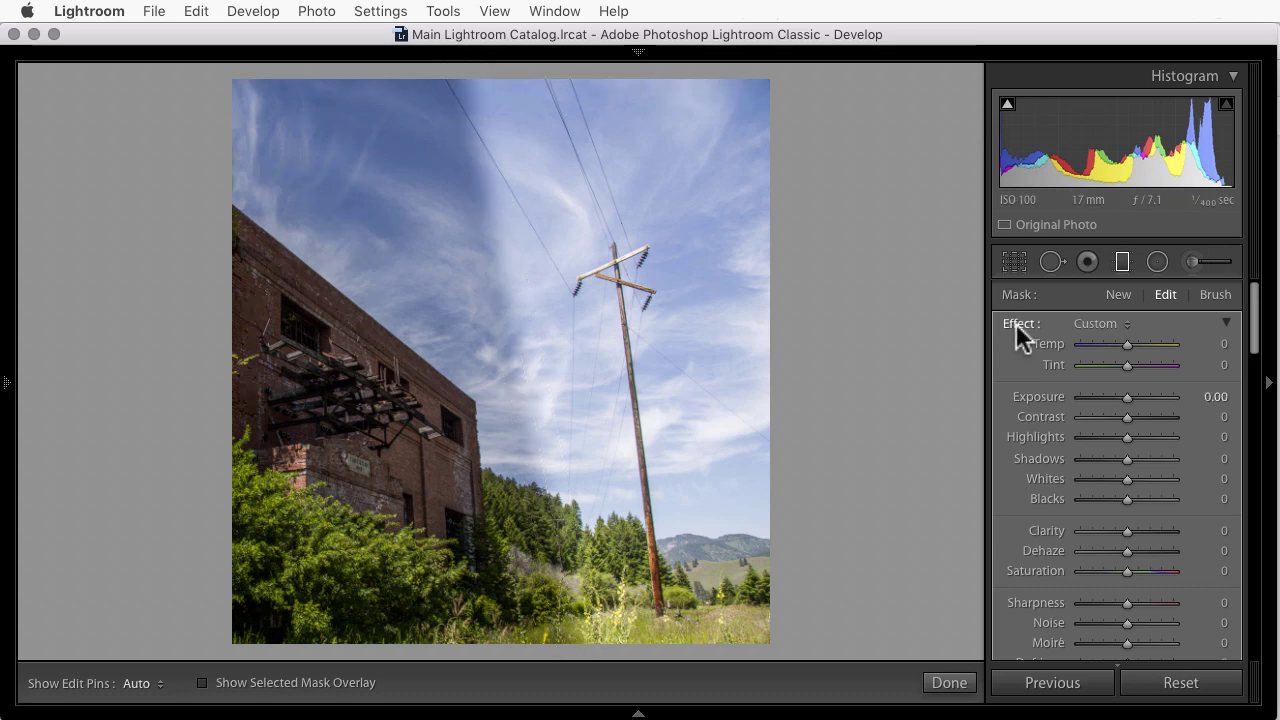
pyautogui.scroll(-5, 1049, 540)
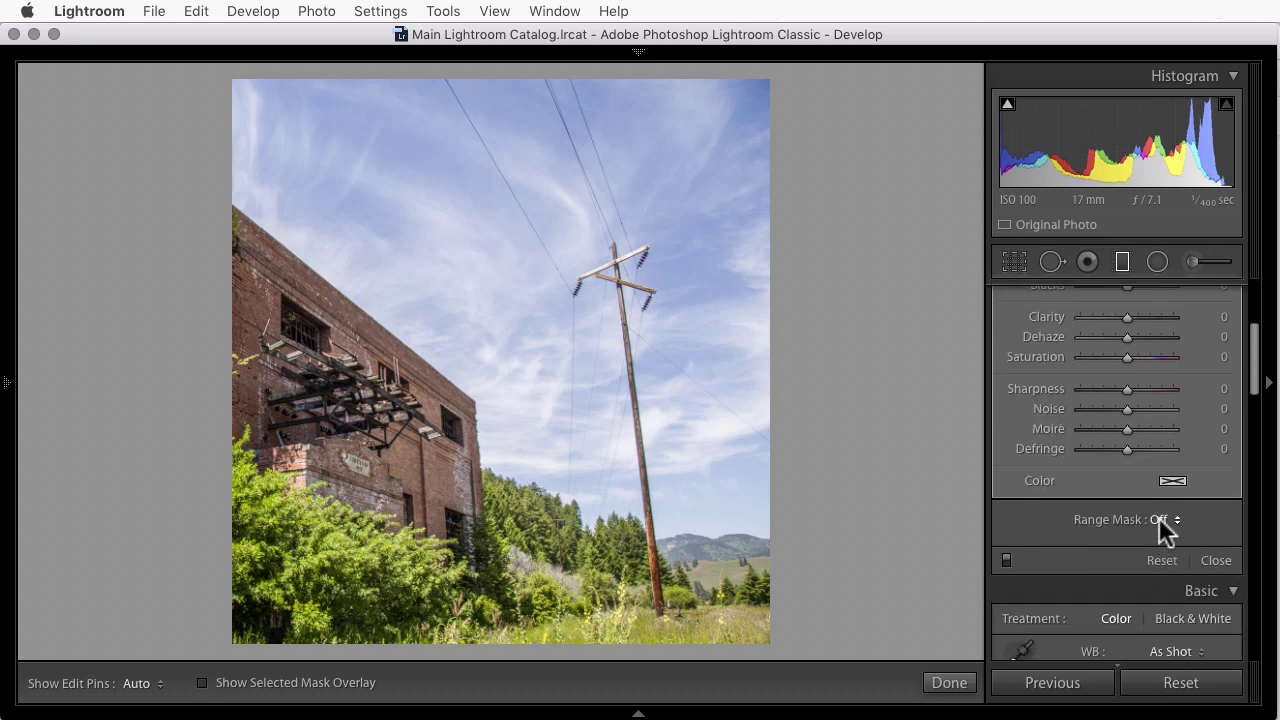
pyautogui.click(1159, 519)
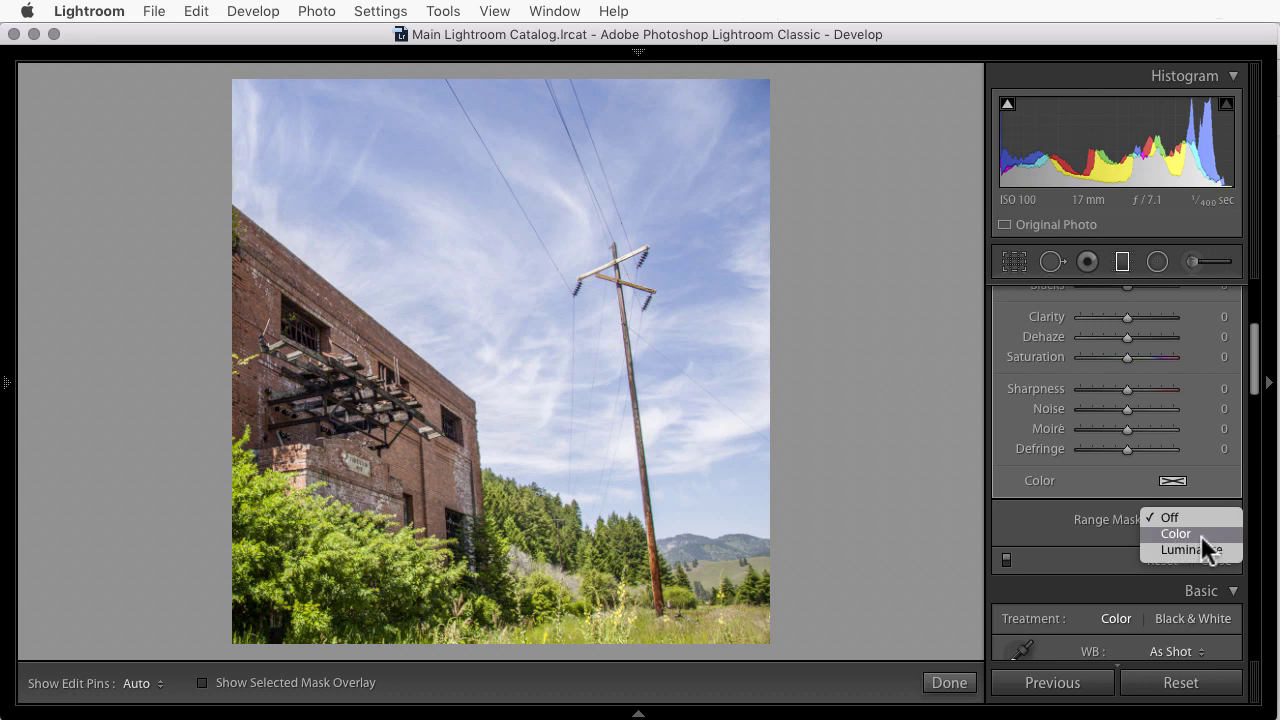
pyautogui.click(1201, 535)
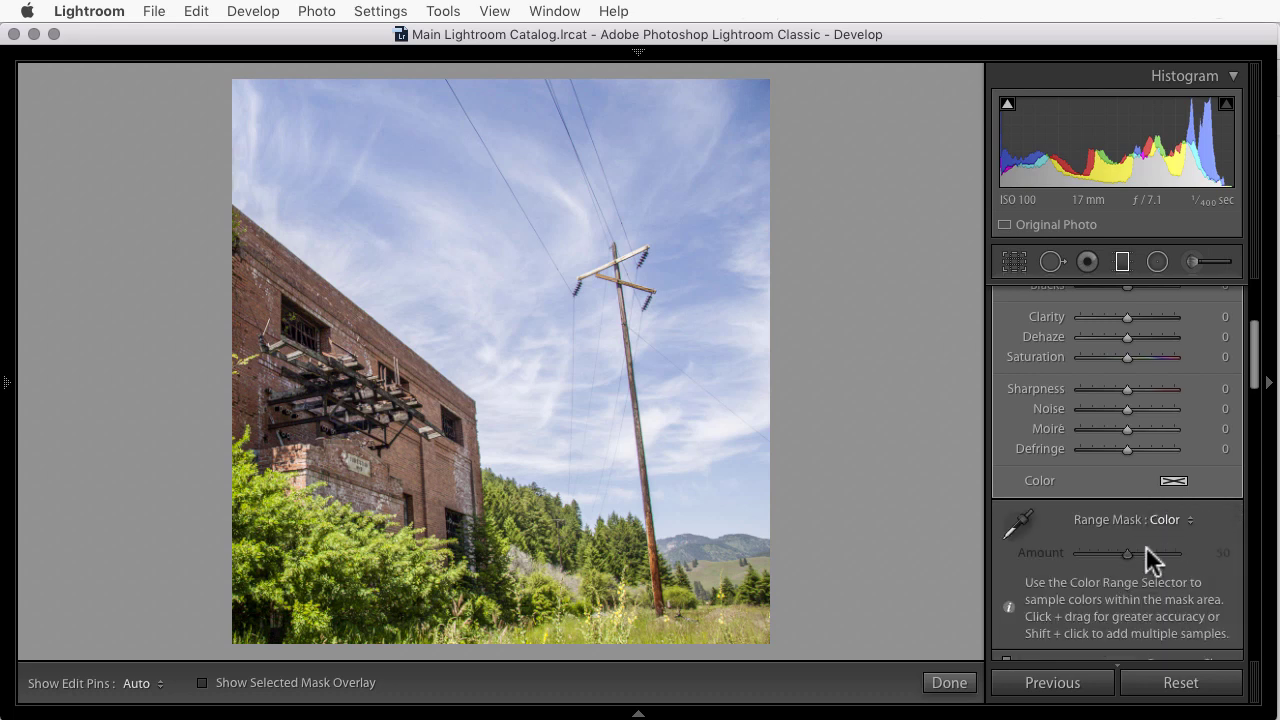
# - Sample the building's colours with the eyedropper, adding several area samples on the brick wall
pyautogui.click(1022, 524)
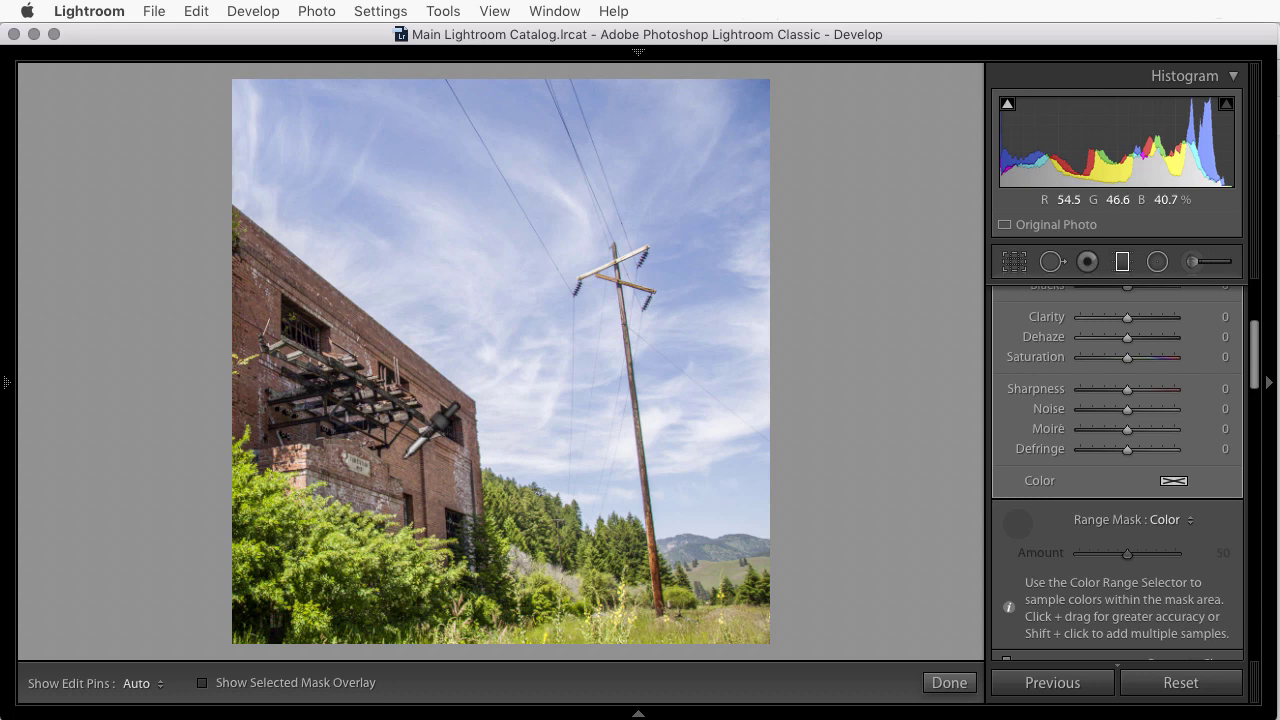
pyautogui.click(406, 455)
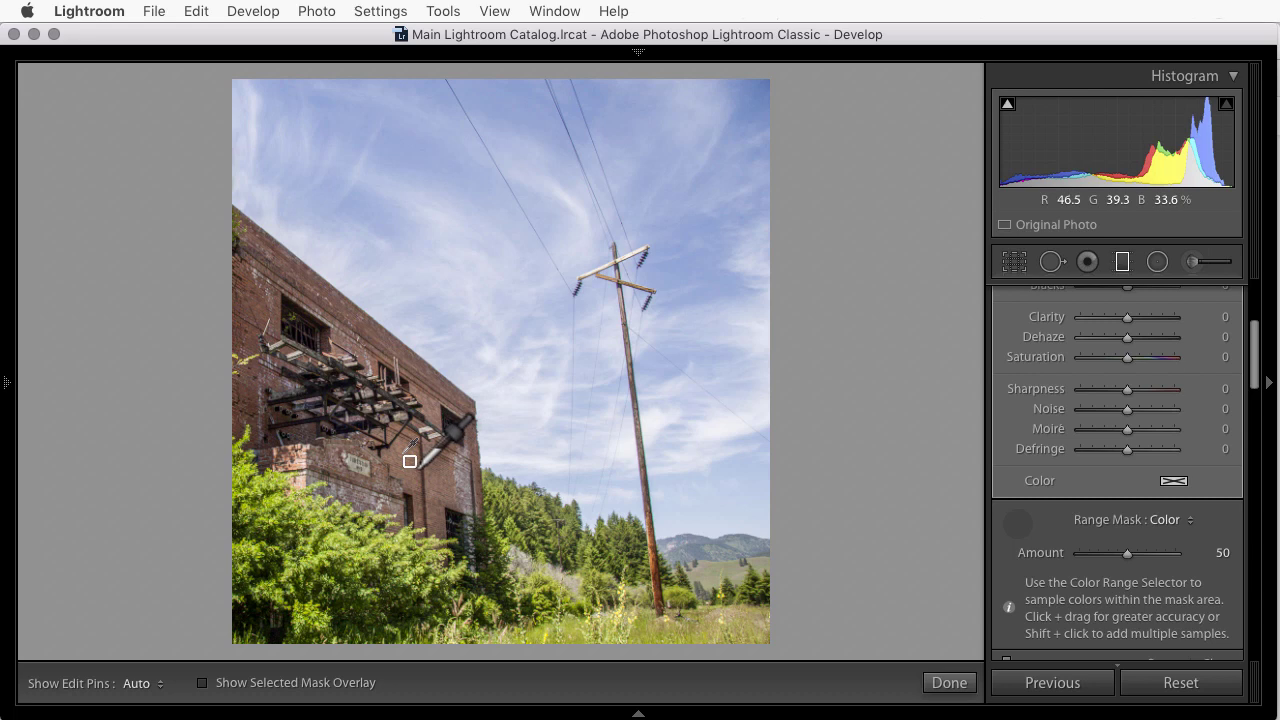
pyautogui.click(410, 461)
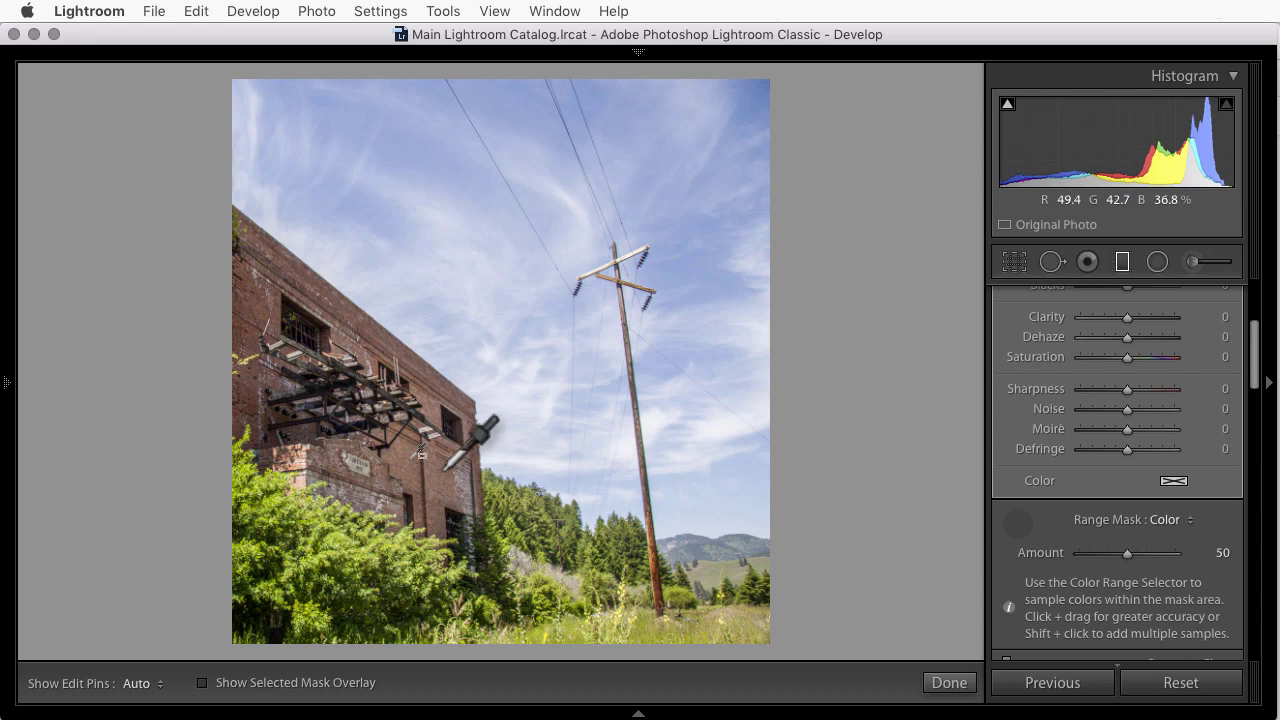
pyautogui.press('shift')
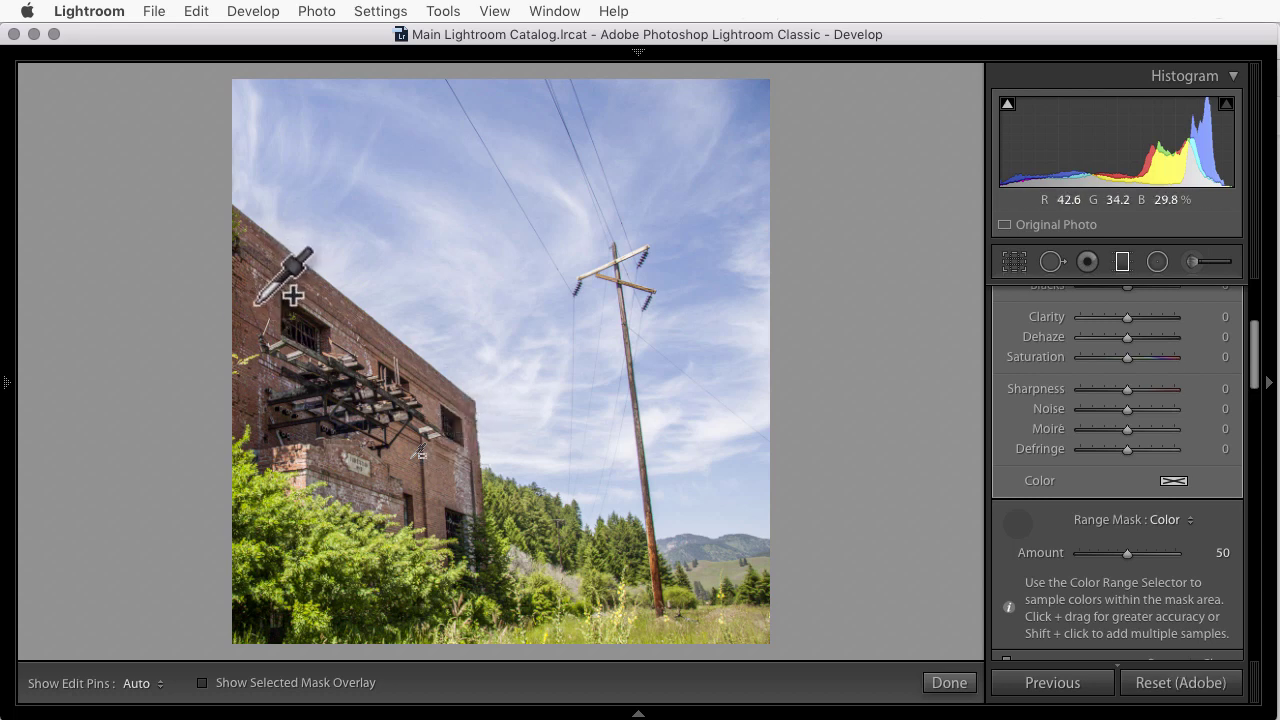
pyautogui.moveTo(258, 303); pyautogui.dragTo(266, 300)
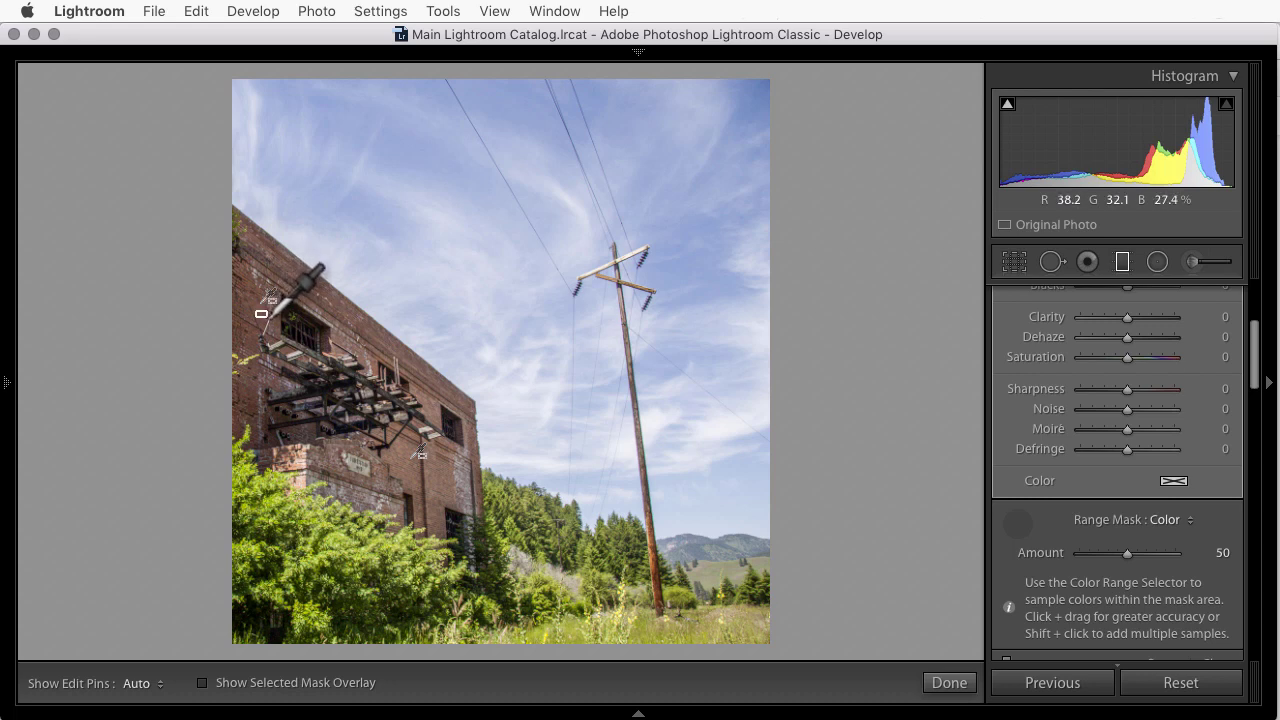
pyautogui.moveTo(264, 306); pyautogui.dragTo(277, 269)
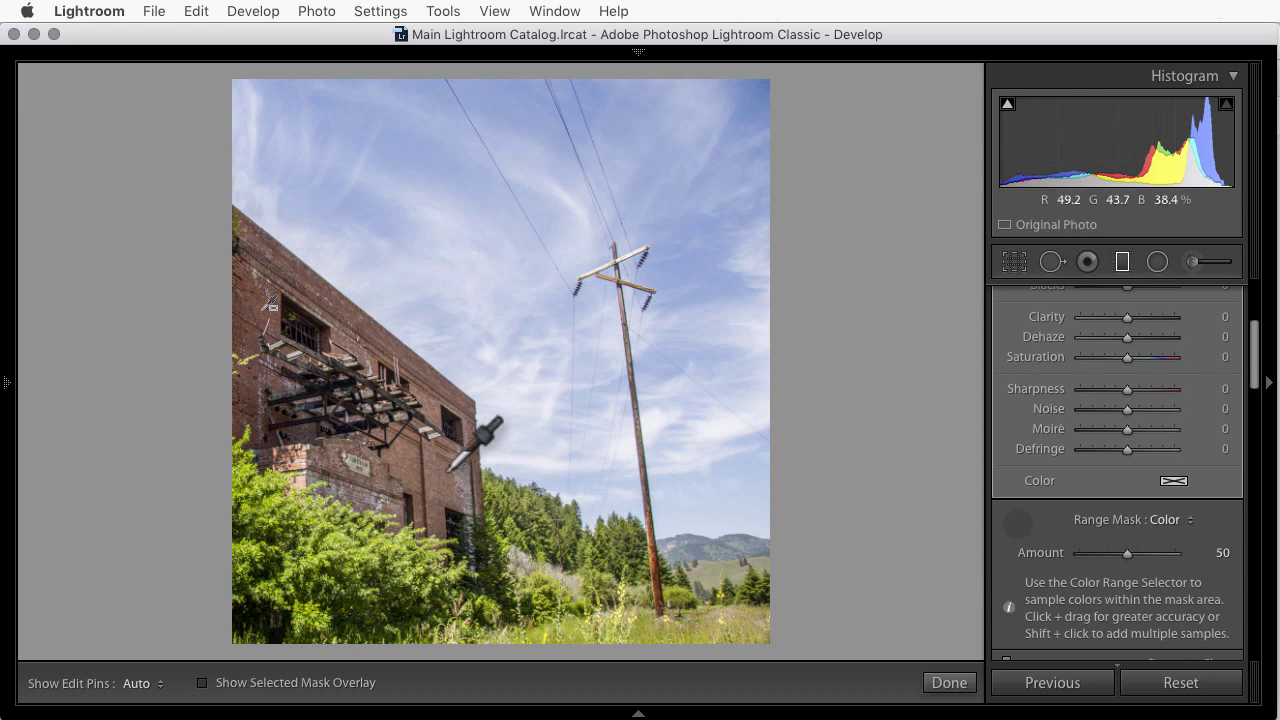
pyautogui.moveTo(395, 454); pyautogui.dragTo(413, 463)
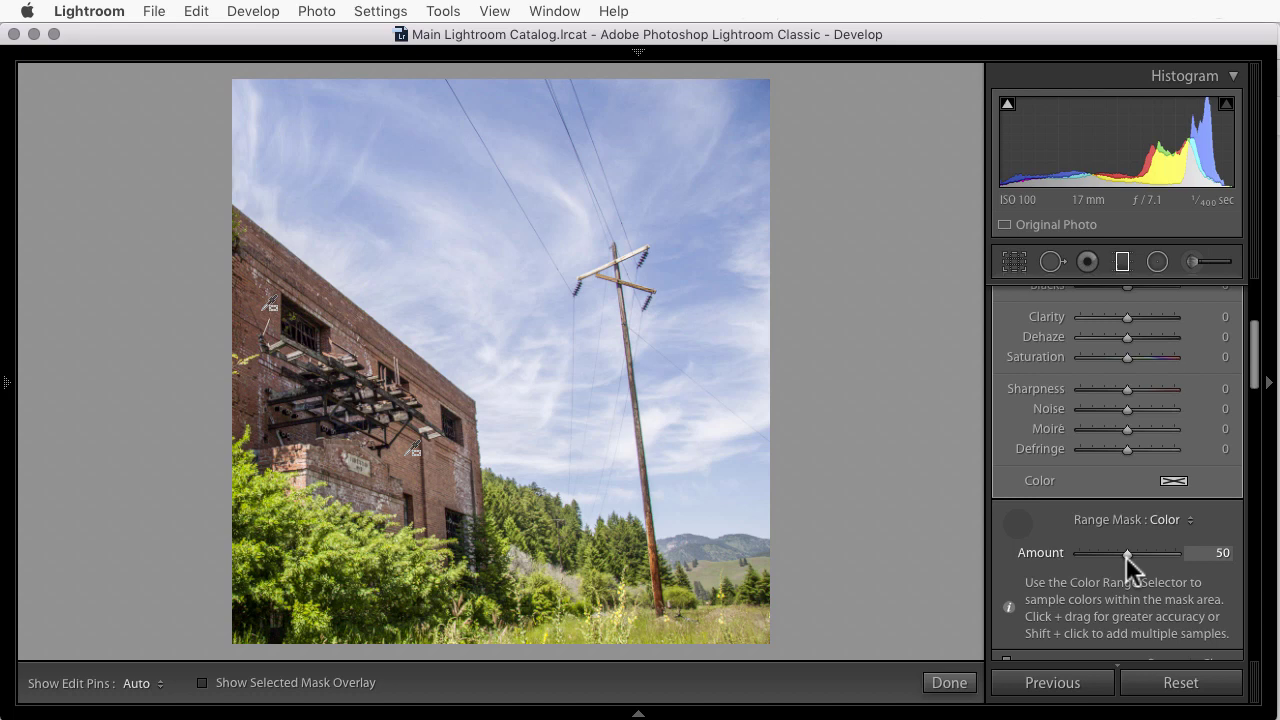
# - Set the Color range mask Amount to 0 while previewing the mask
pyautogui.press('alt')
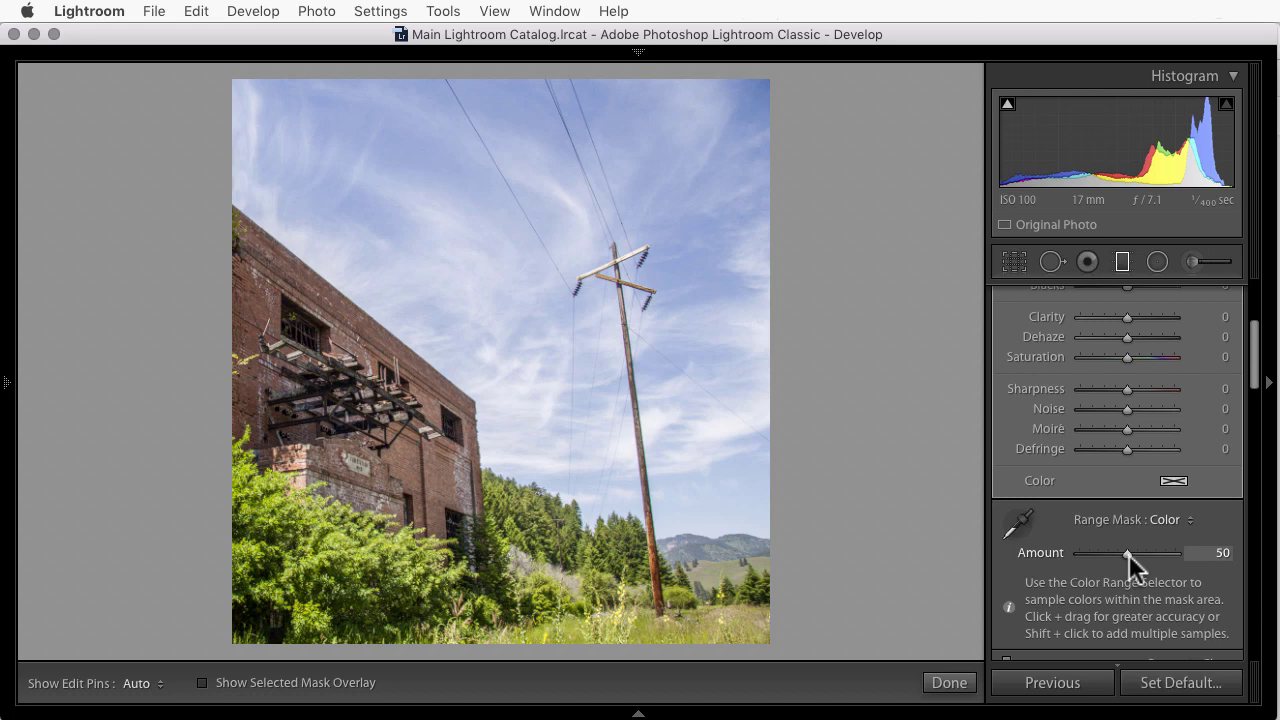
pyautogui.moveTo(1129, 554); pyautogui.dragTo(1079, 552)
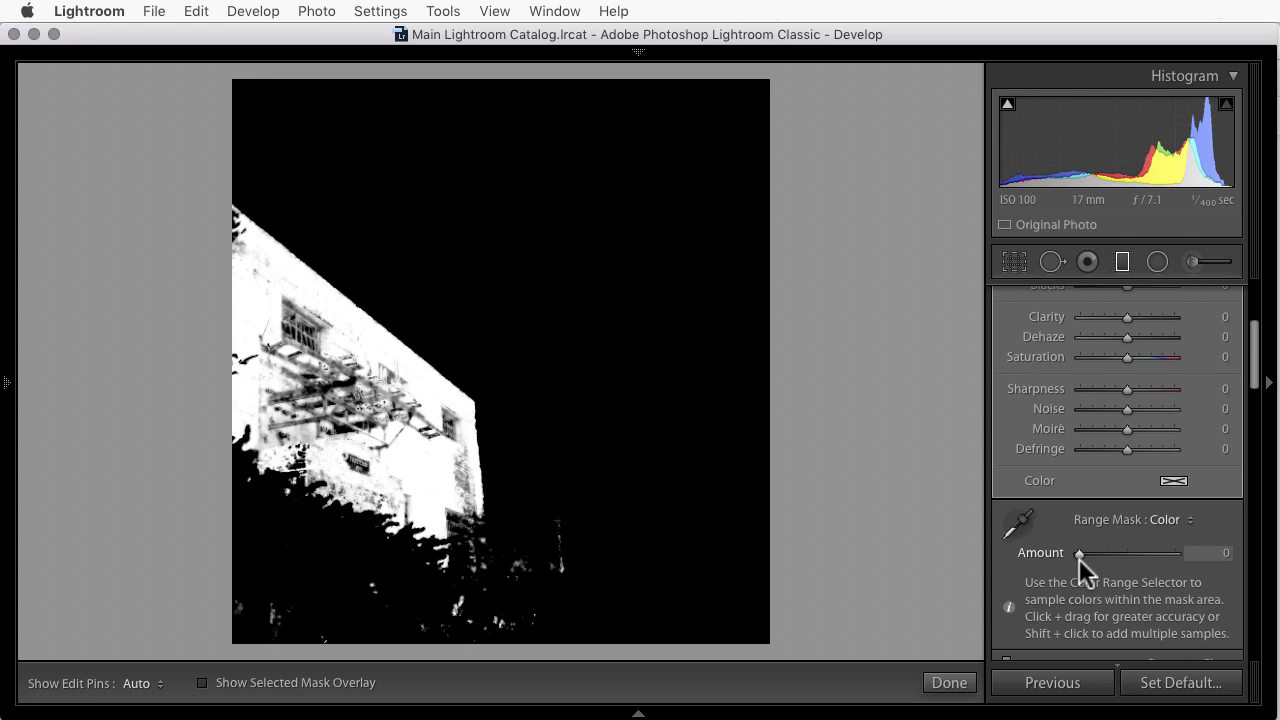
pyautogui.moveTo(1079, 557); pyautogui.dragTo(1079, 557)
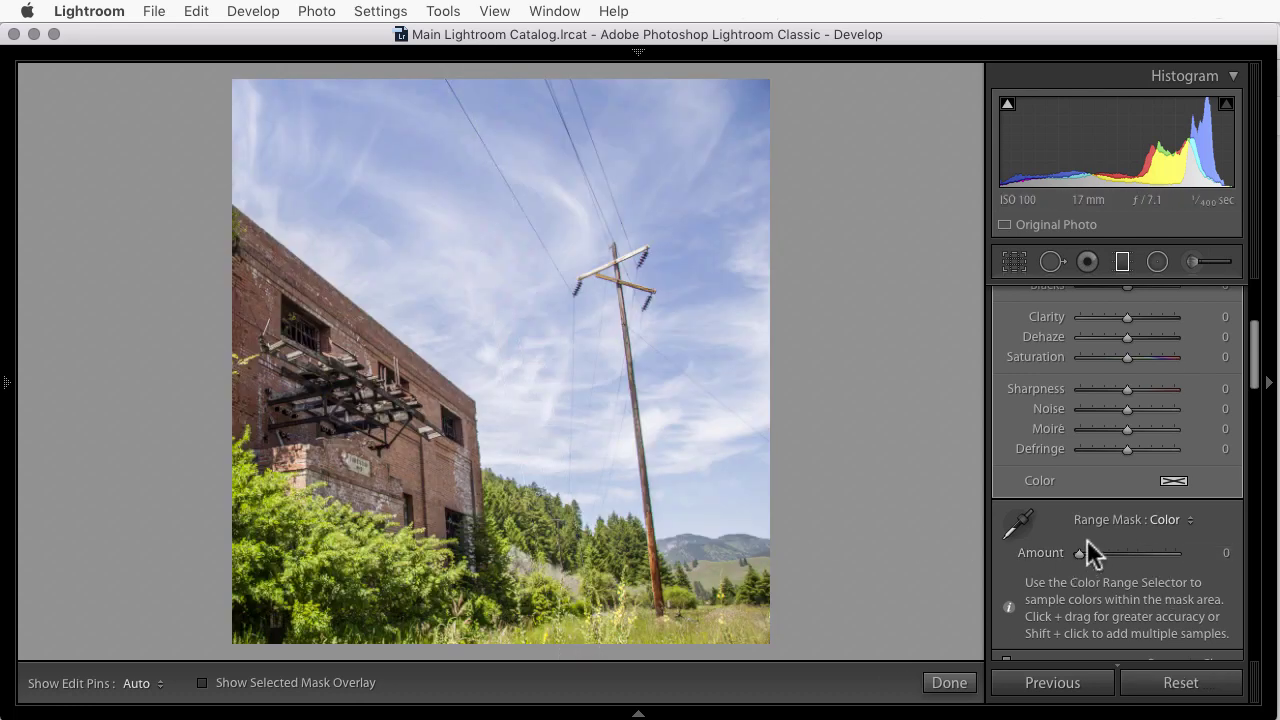
# - Give the masked building Exposure 0.39, Temp −11 and Saturation 37
pyautogui.scroll(1, 1110, 446)
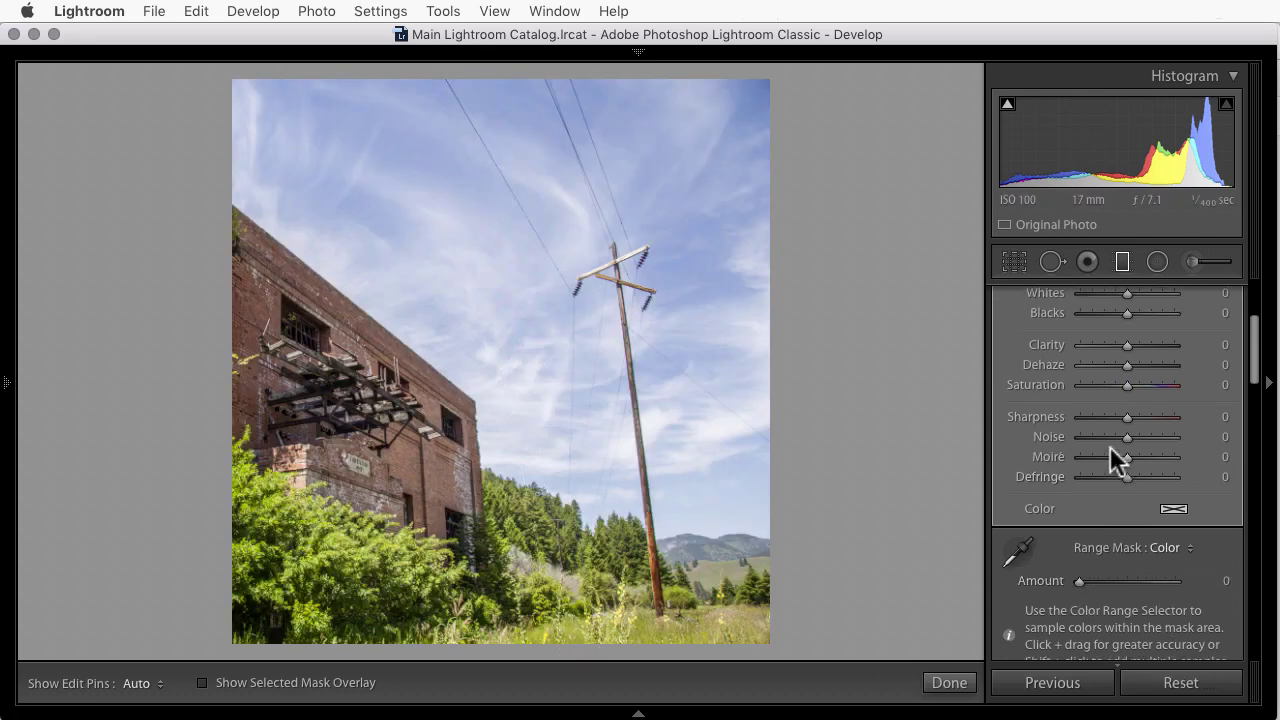
pyautogui.scroll(5, 1110, 447)
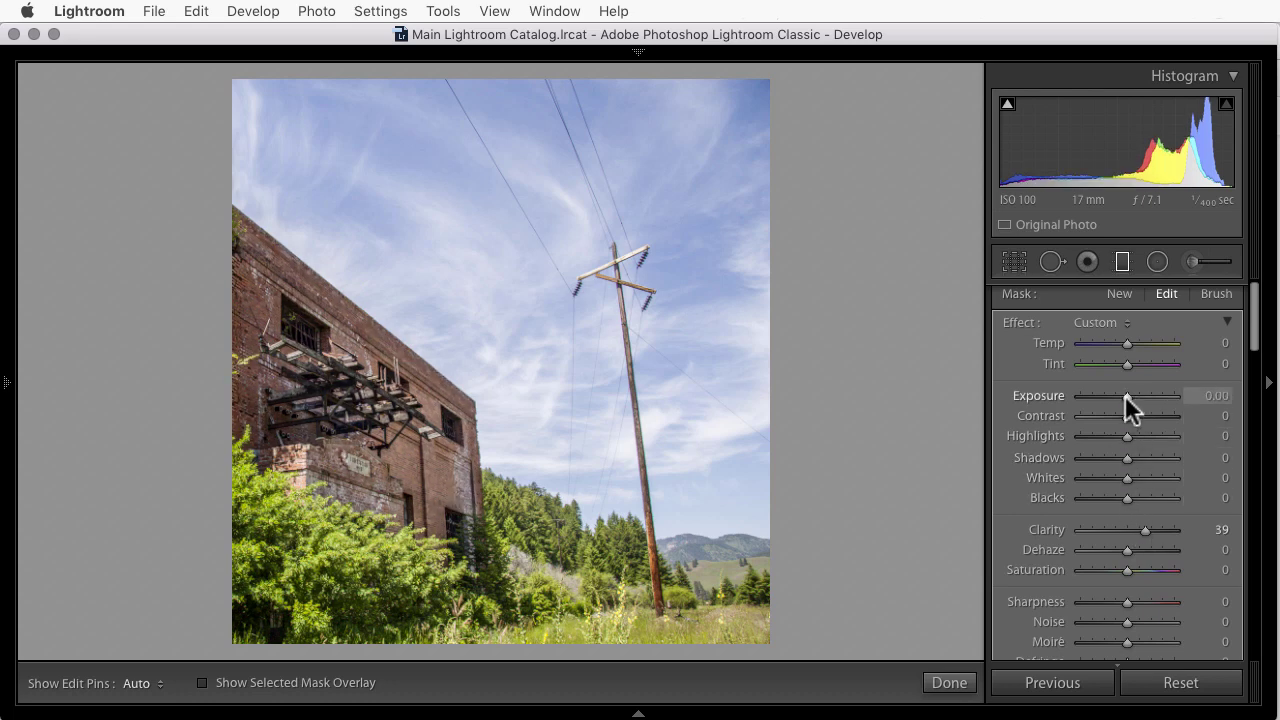
pyautogui.moveTo(1125, 395); pyautogui.dragTo(1130, 395)
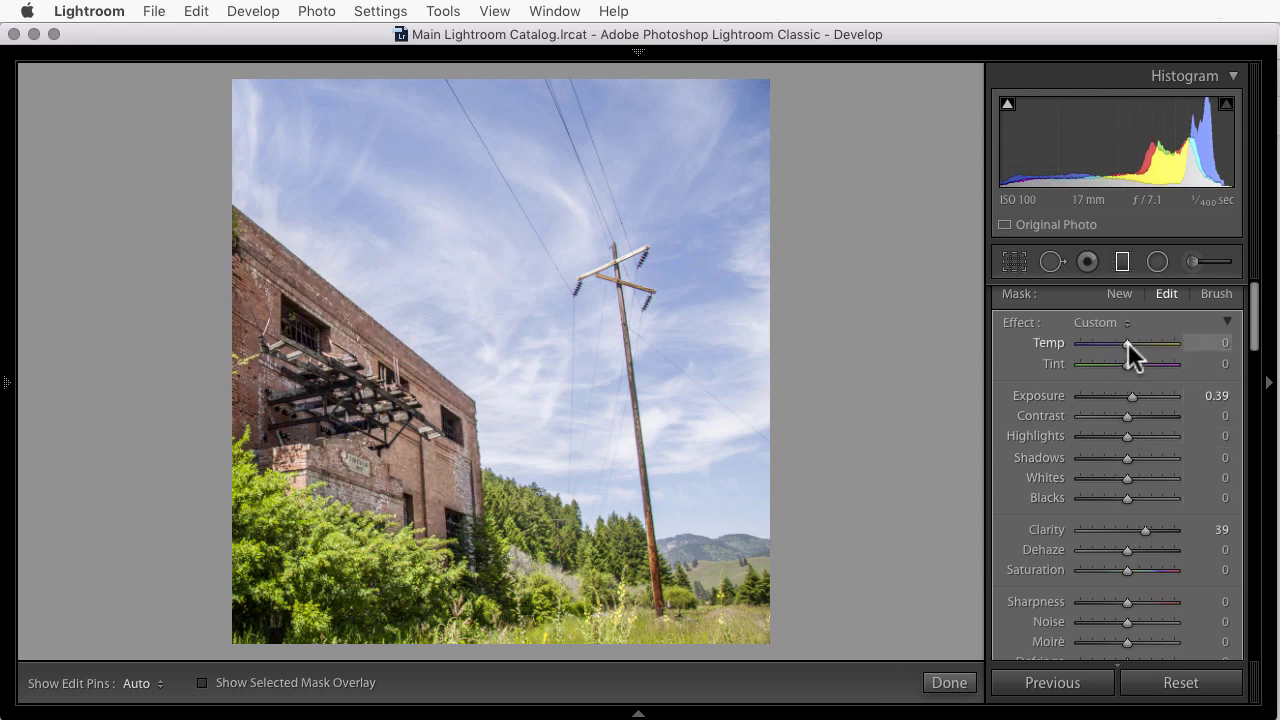
pyautogui.moveTo(1128, 342); pyautogui.dragTo(1122, 342)
pyautogui.click(1144, 570)
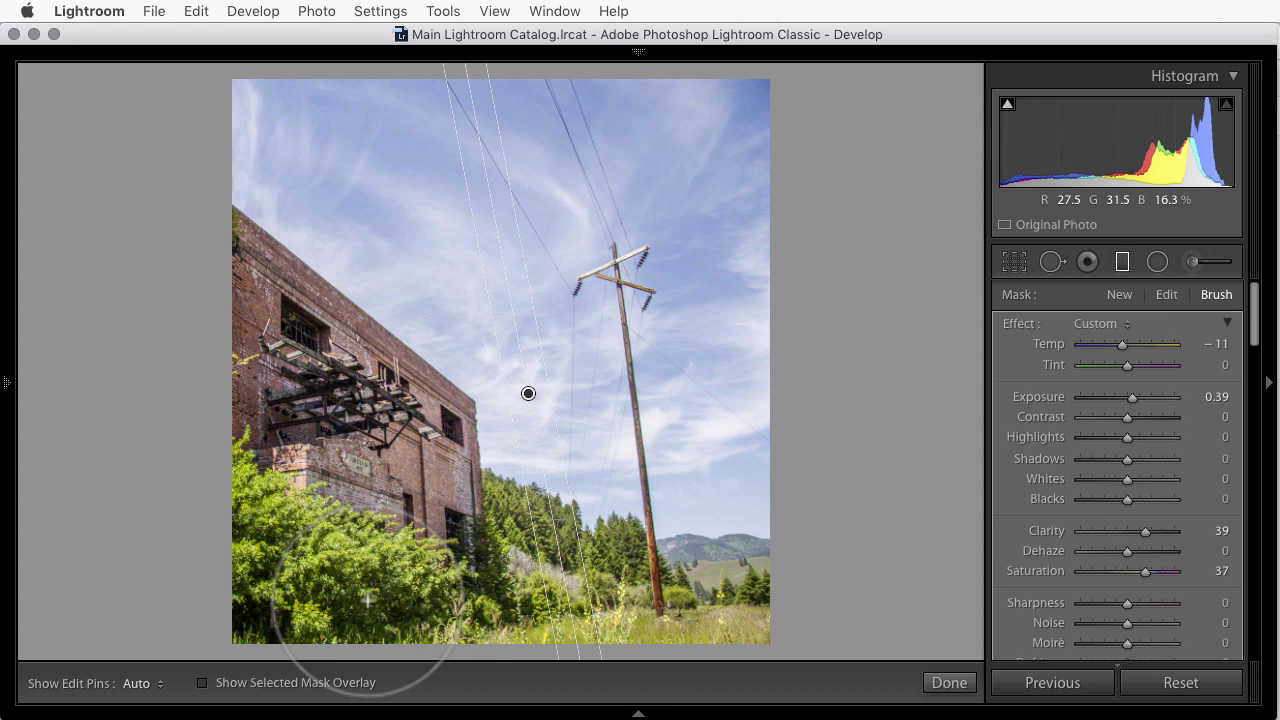
# - Review the building mask with the overlay and pins shown, then close the brush to the Basic panel
pyautogui.press('o')
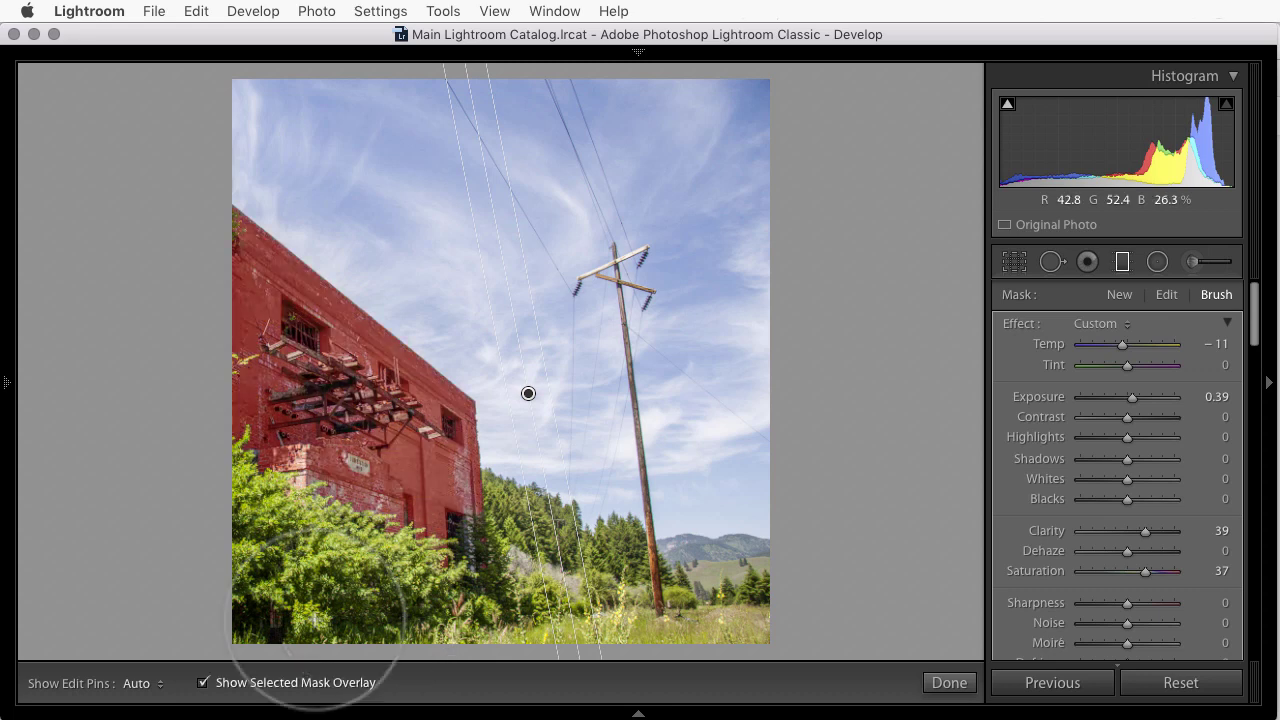
pyautogui.press('alt')
pyautogui.press('h')
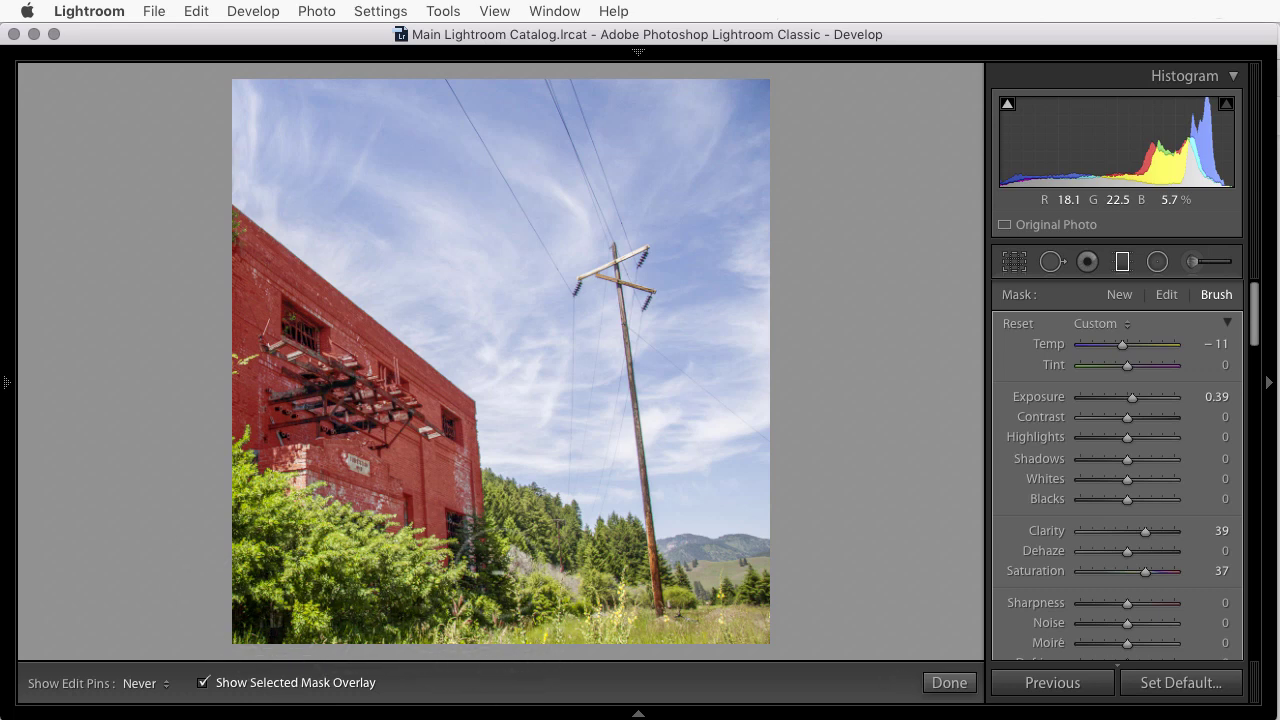
pyautogui.press('h')
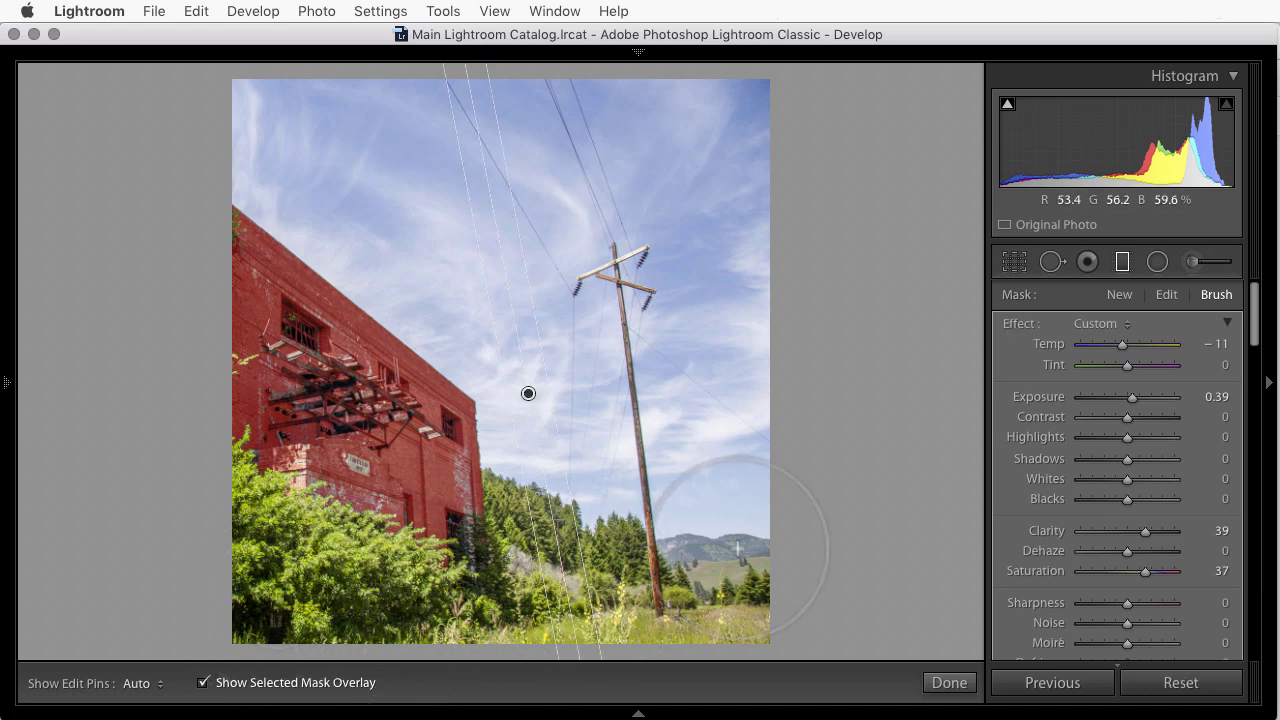
pyautogui.press('o')
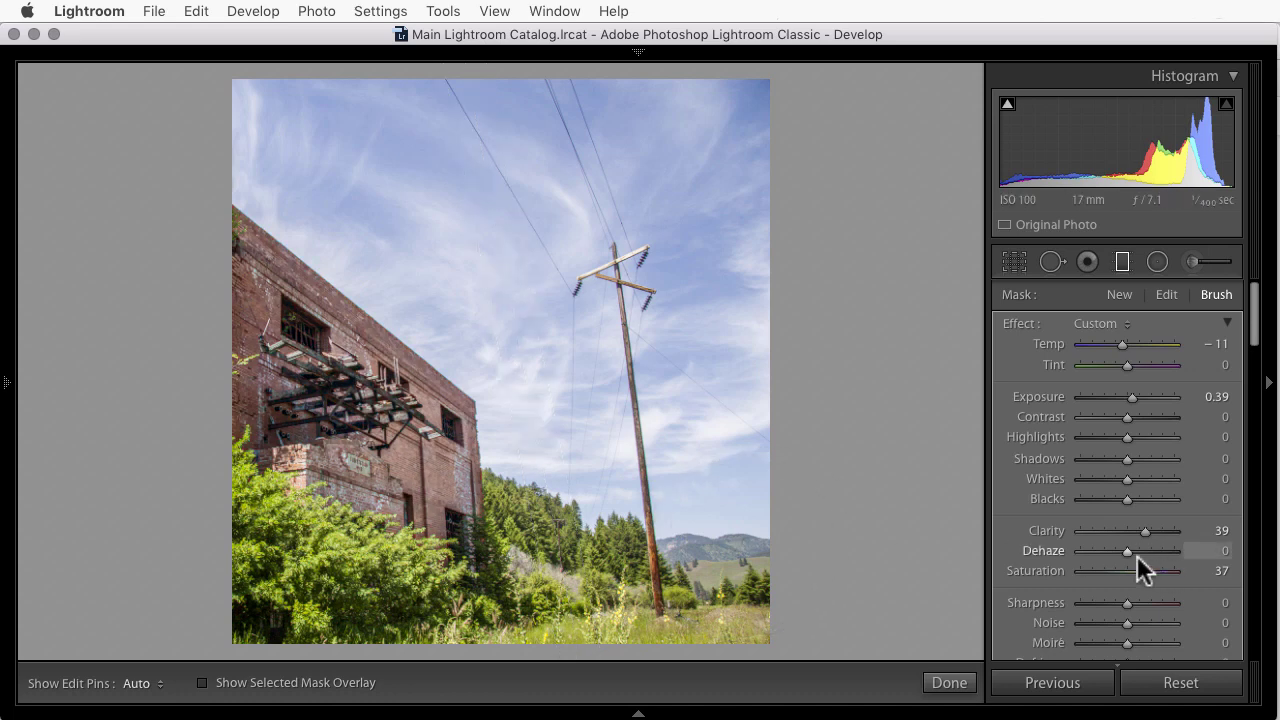
pyautogui.press('k')
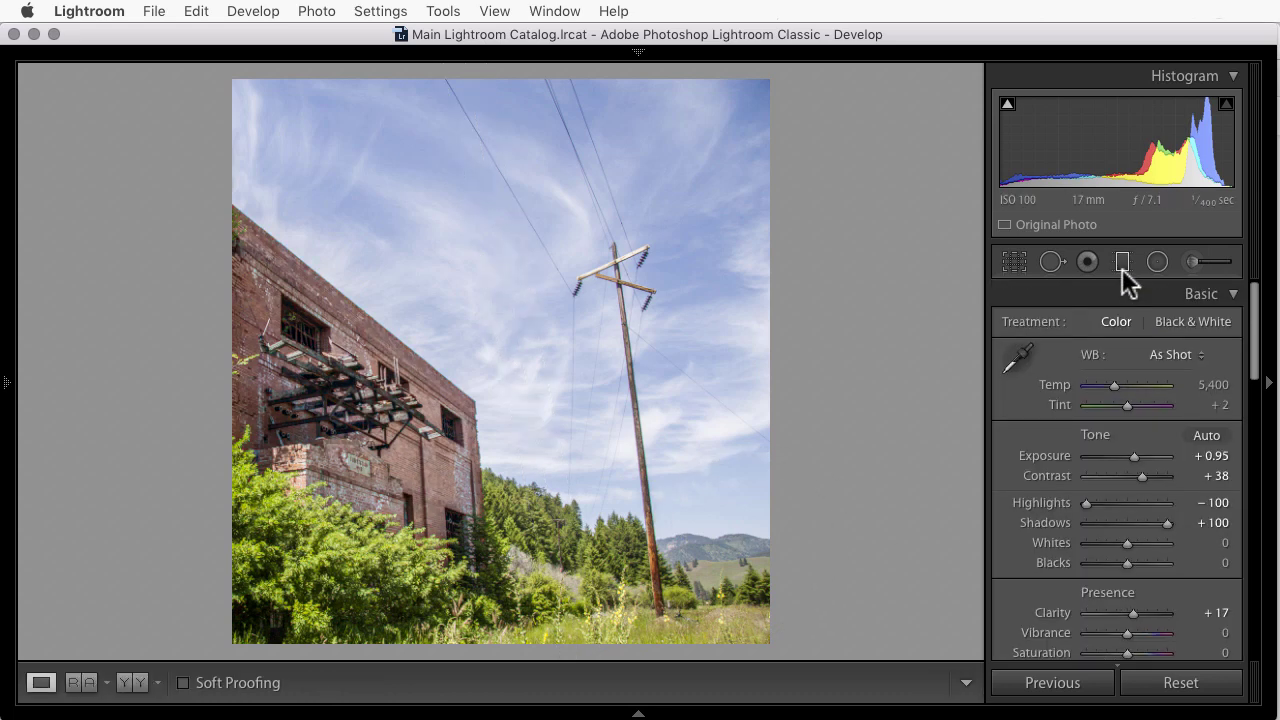
# - Load the night bridge photo from the filmstrip into Develop
pyautogui.click(636, 712)
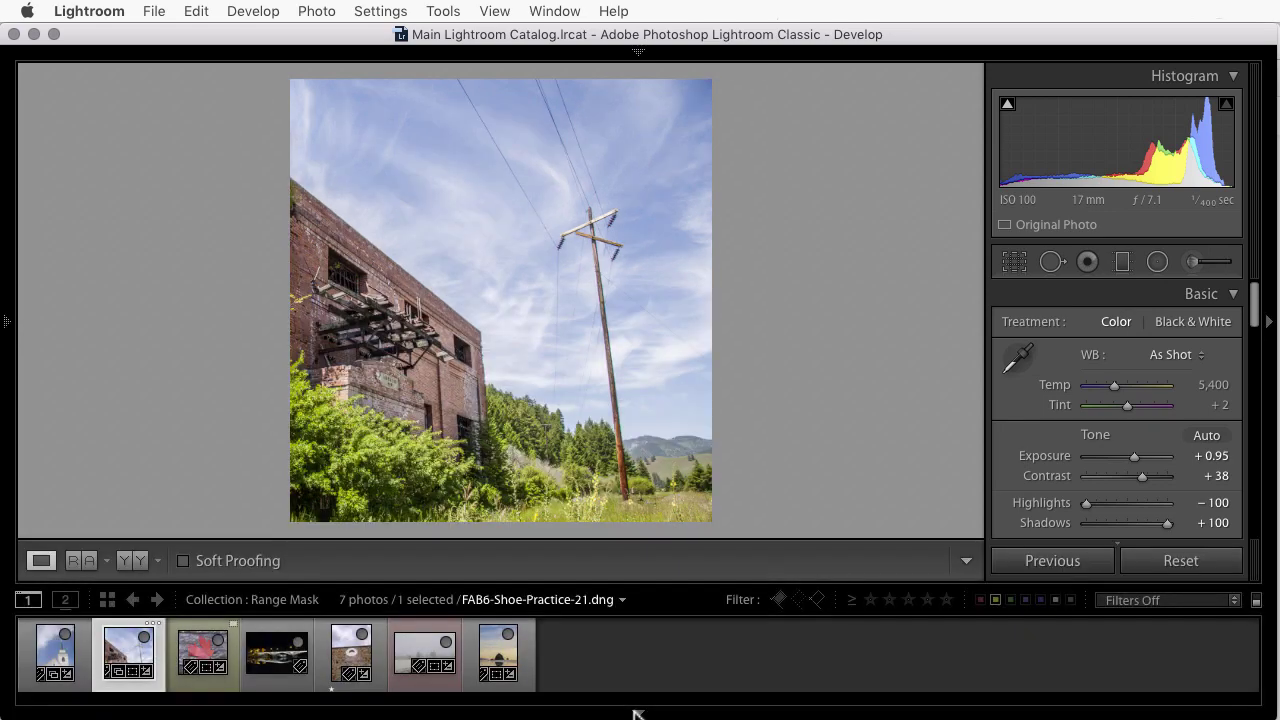
pyautogui.click(262, 660)
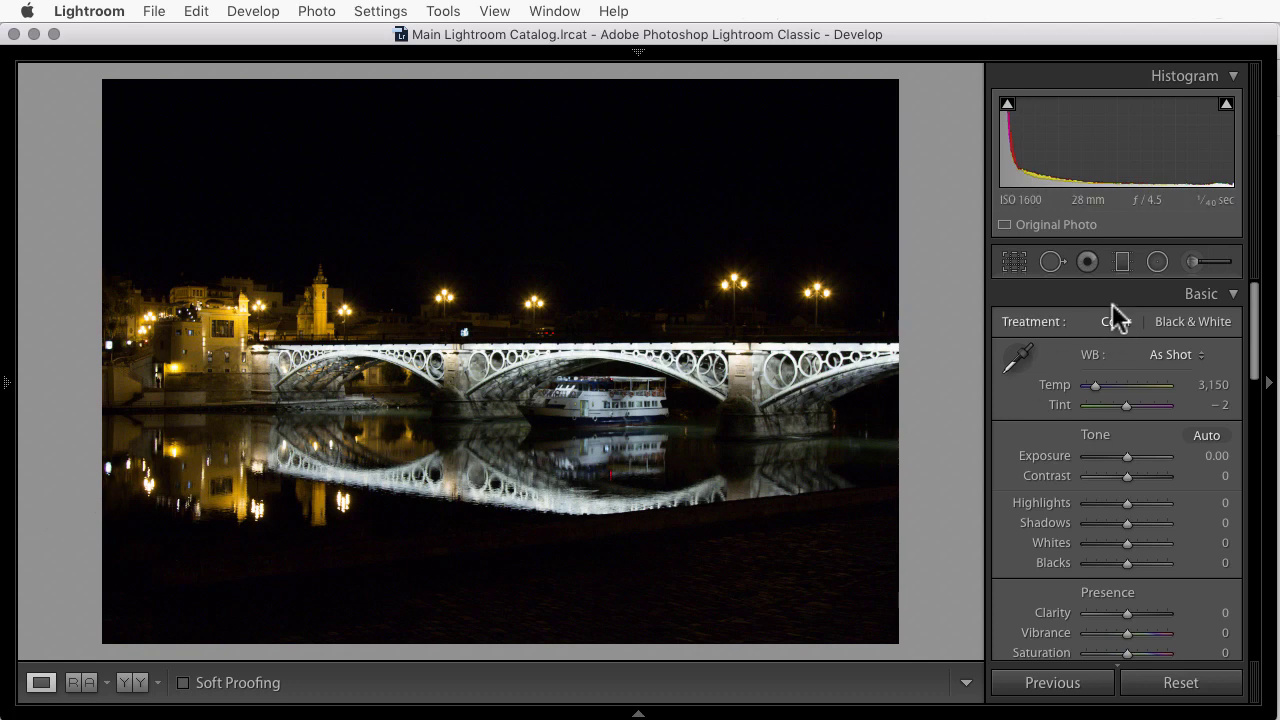
# - Lay a graduated filter across the whole bridge photo at Exposure −1.08 and show its mask overlay
pyautogui.click(1121, 261)
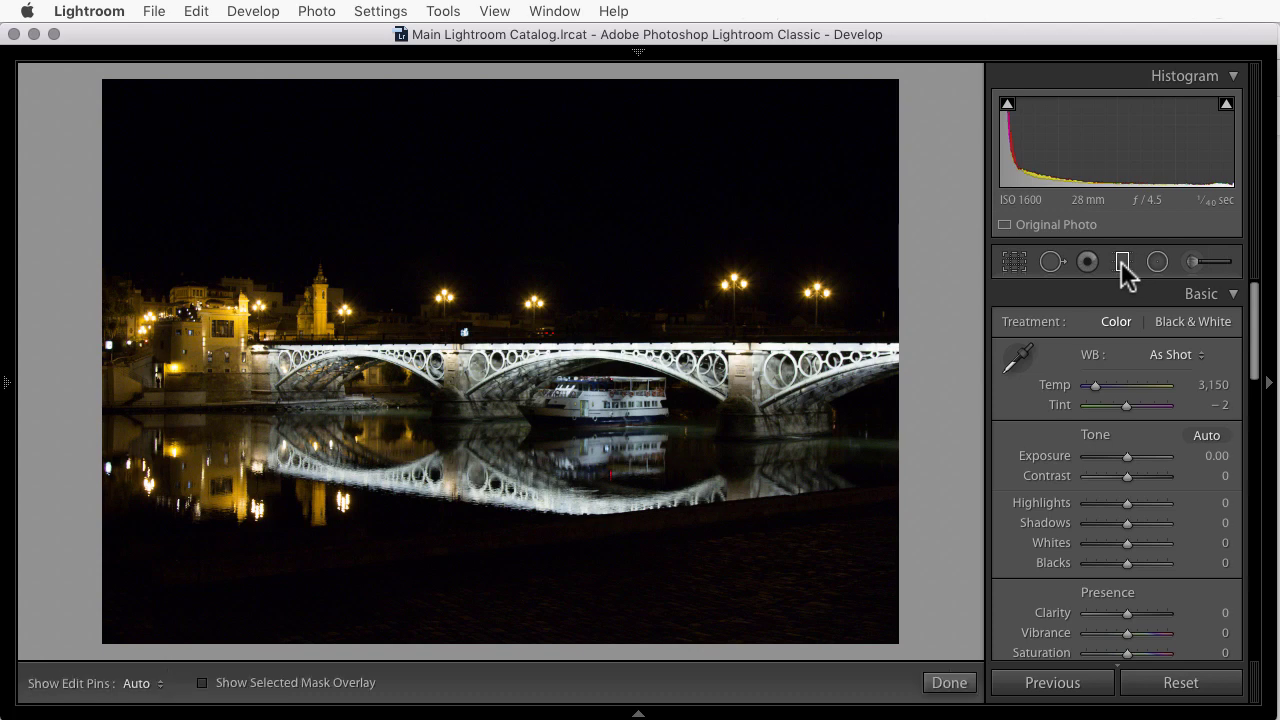
pyautogui.moveTo(931, 343); pyautogui.dragTo(946, 345)
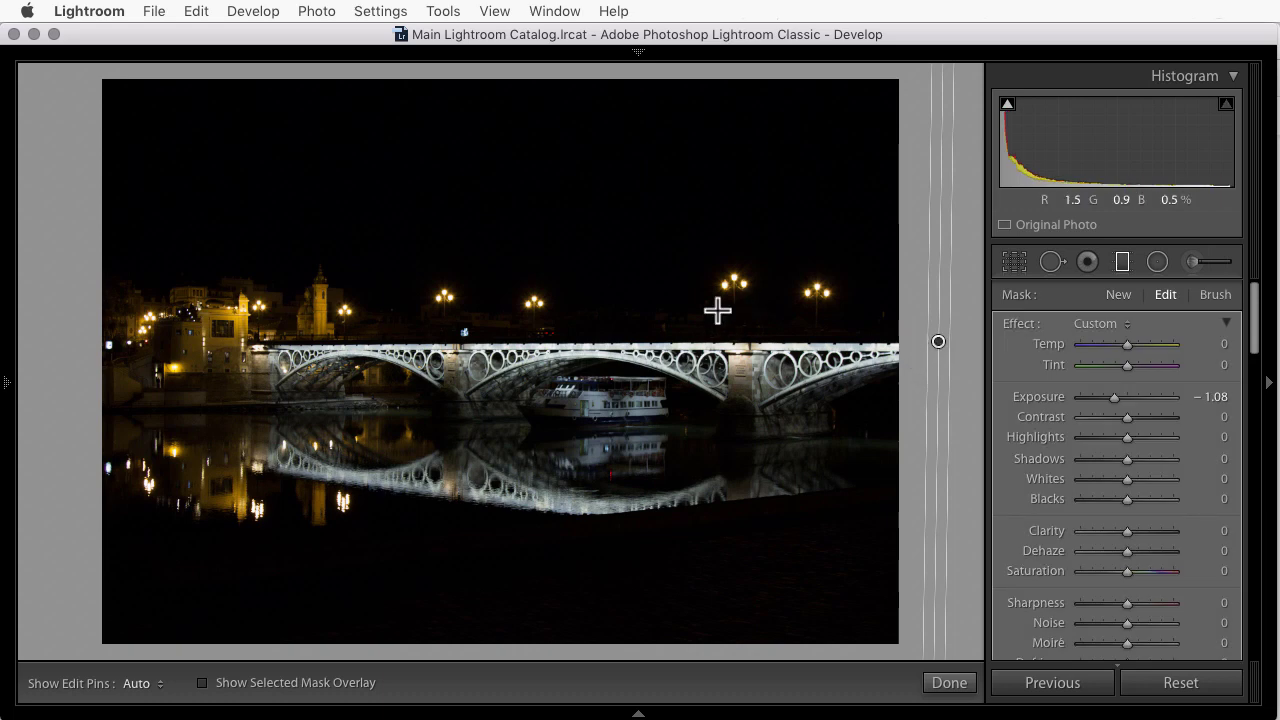
pyautogui.press('o')
pyautogui.press('o')
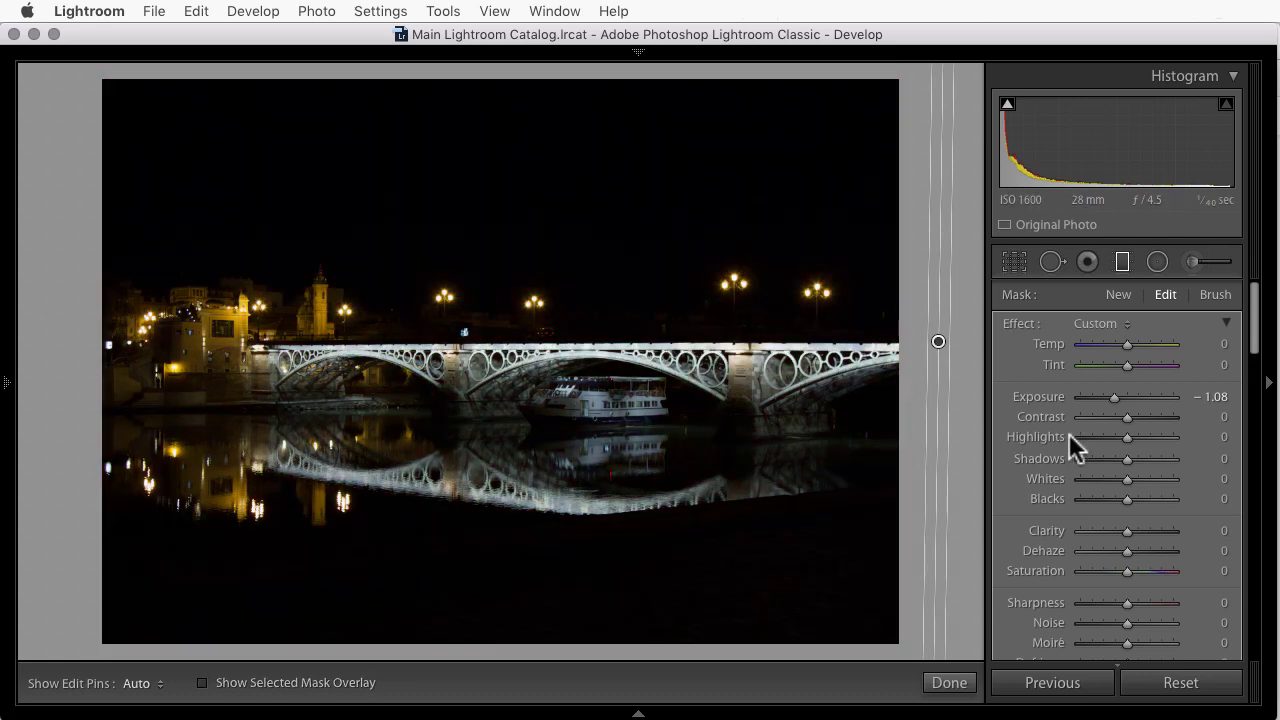
pyautogui.scroll(-5, 1129, 542)
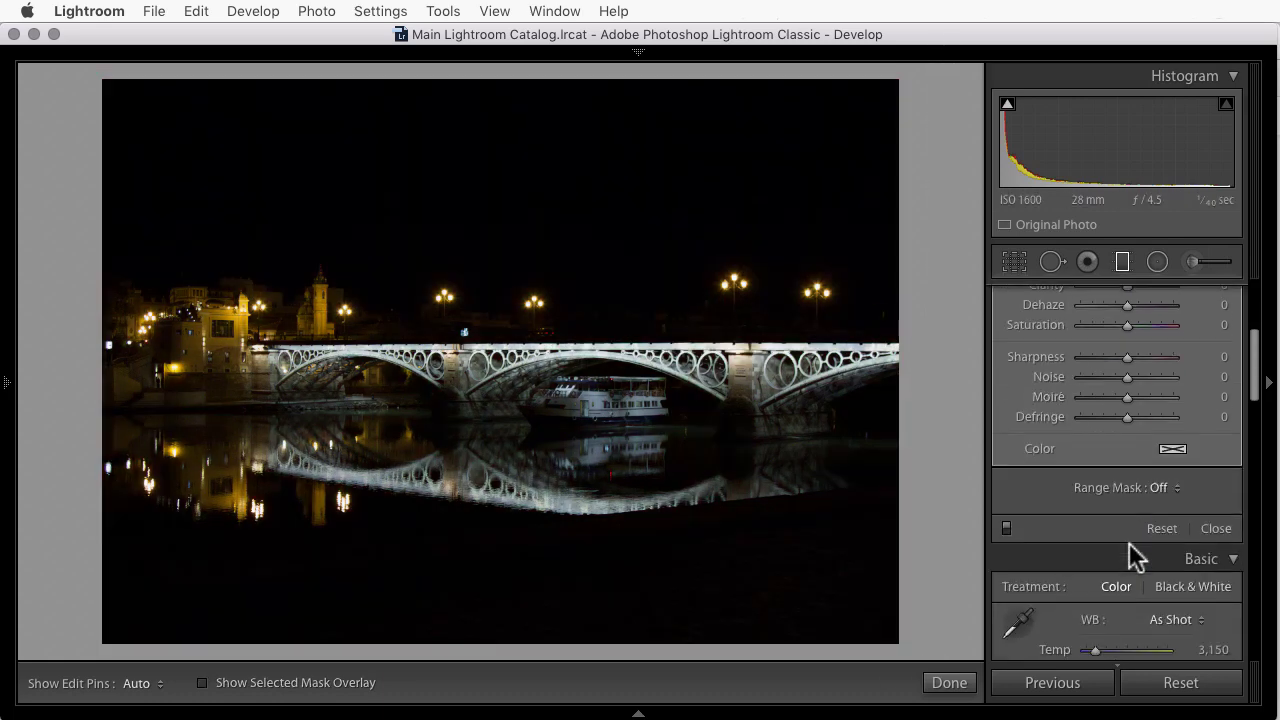
# - Switch the graduated filter's Range Mask to Color
pyautogui.click(1160, 490)
pyautogui.click(1163, 501)
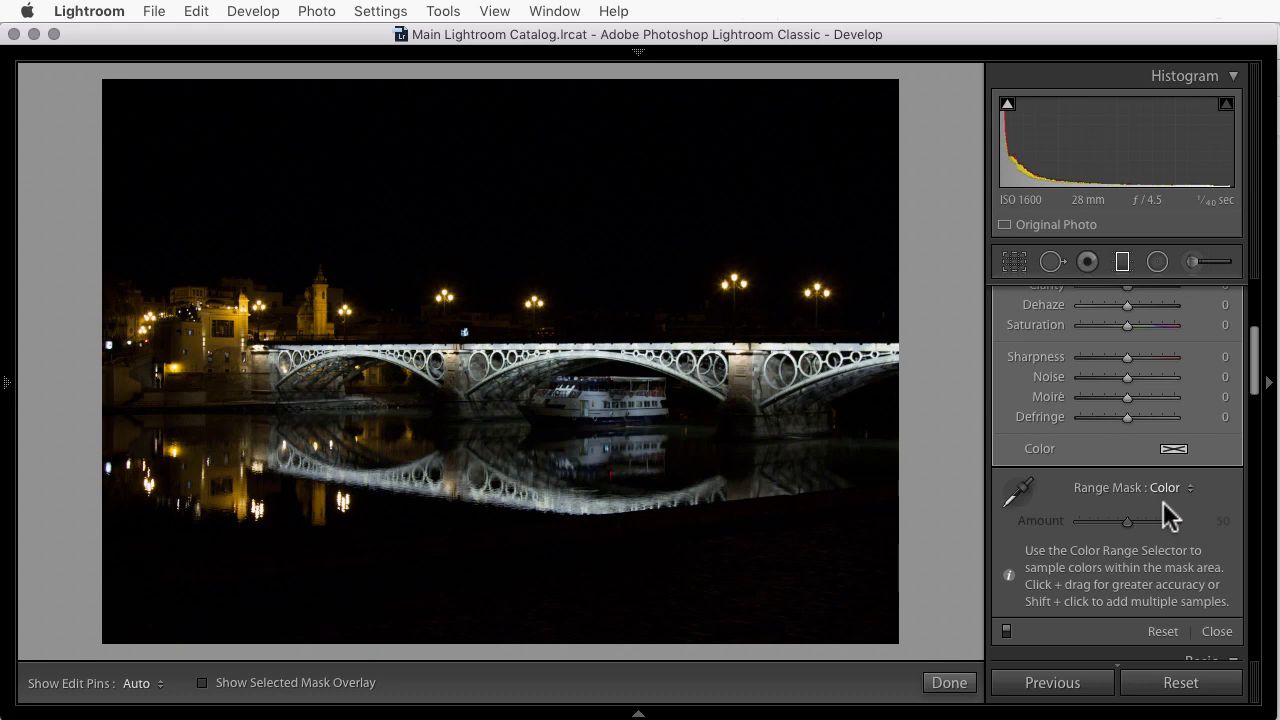
pyautogui.click(1024, 490)
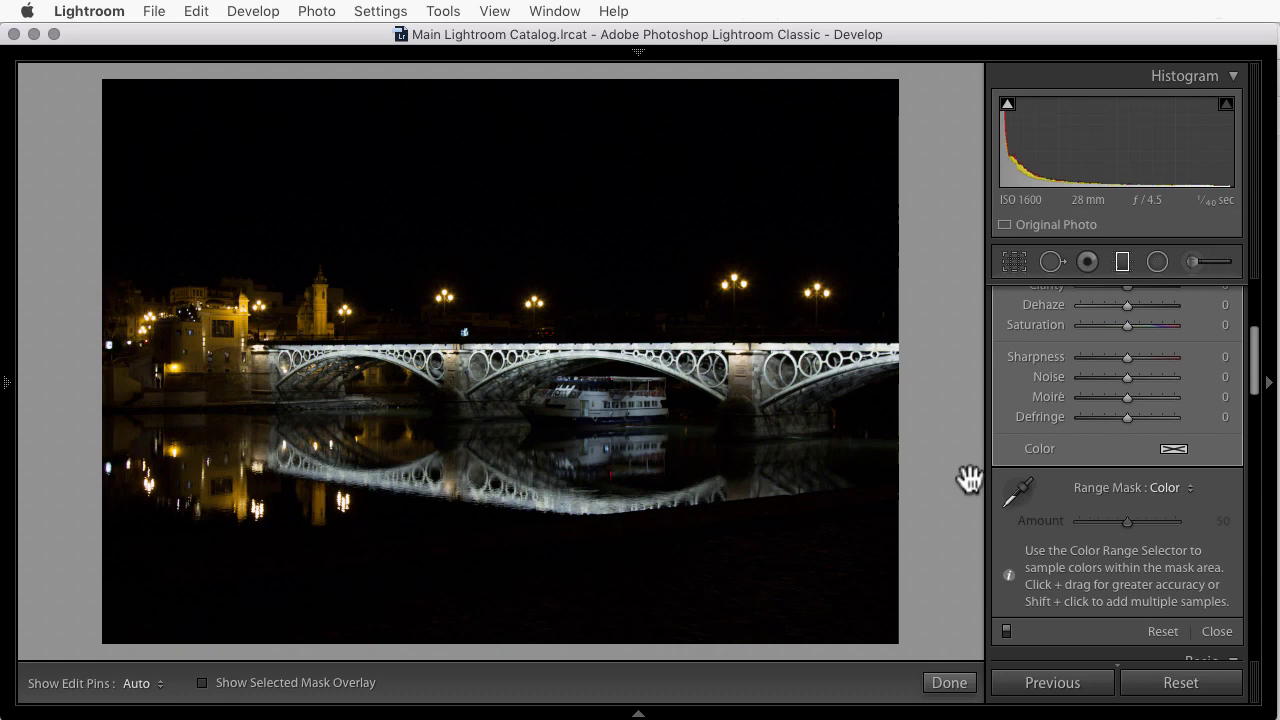
# - Delete the accidentally drawn diagonal gradient and reselect the original graduated filter
pyautogui.click(791, 453)
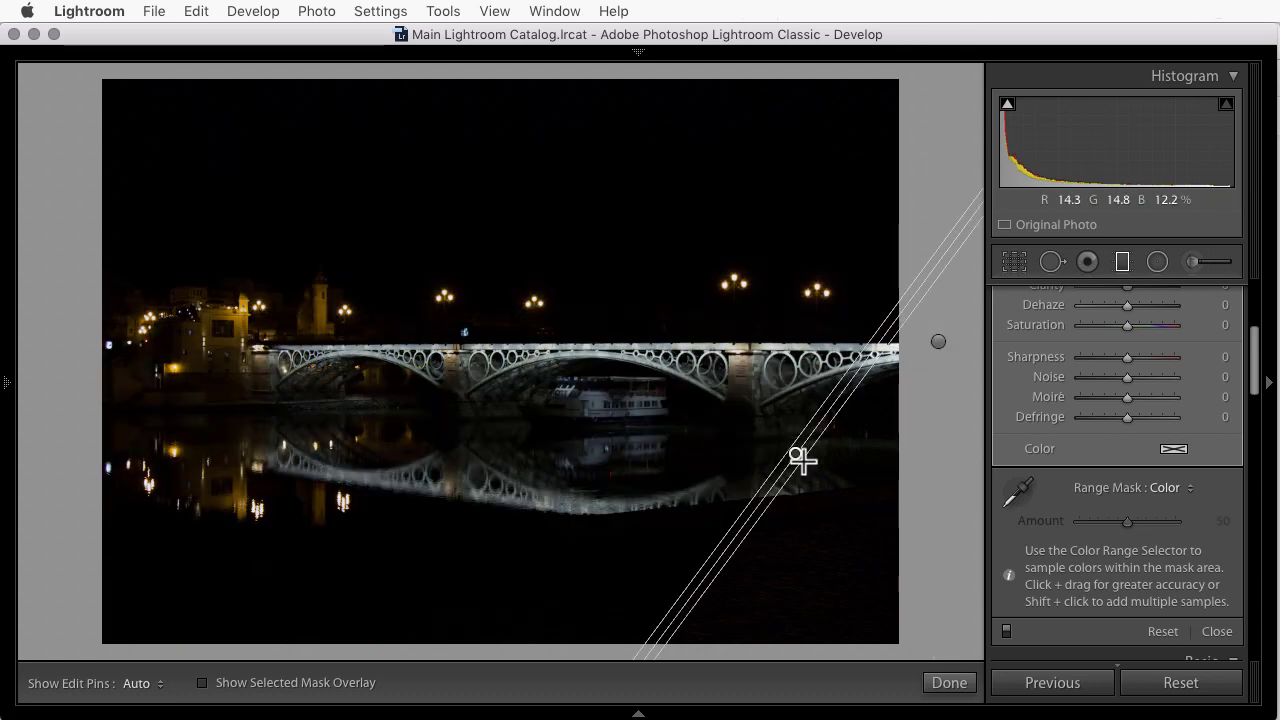
pyautogui.press('super+z')
pyautogui.moveTo(802, 460)
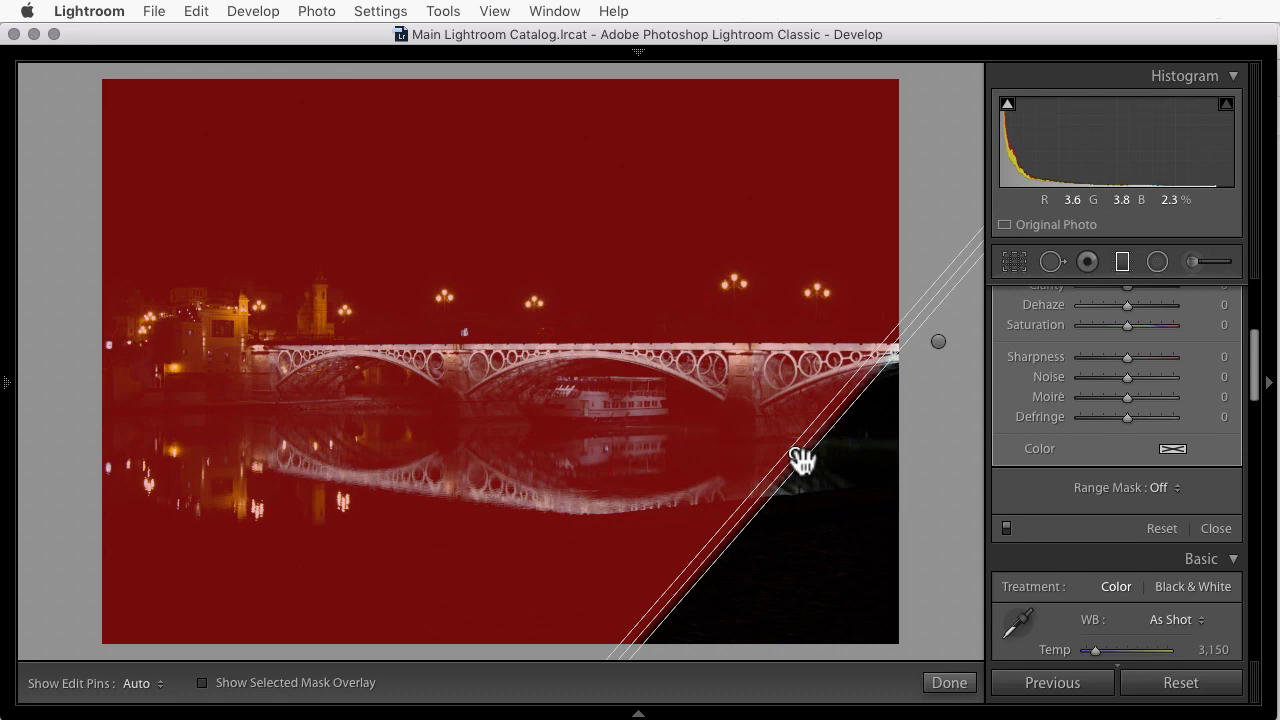
pyautogui.press('Delete')
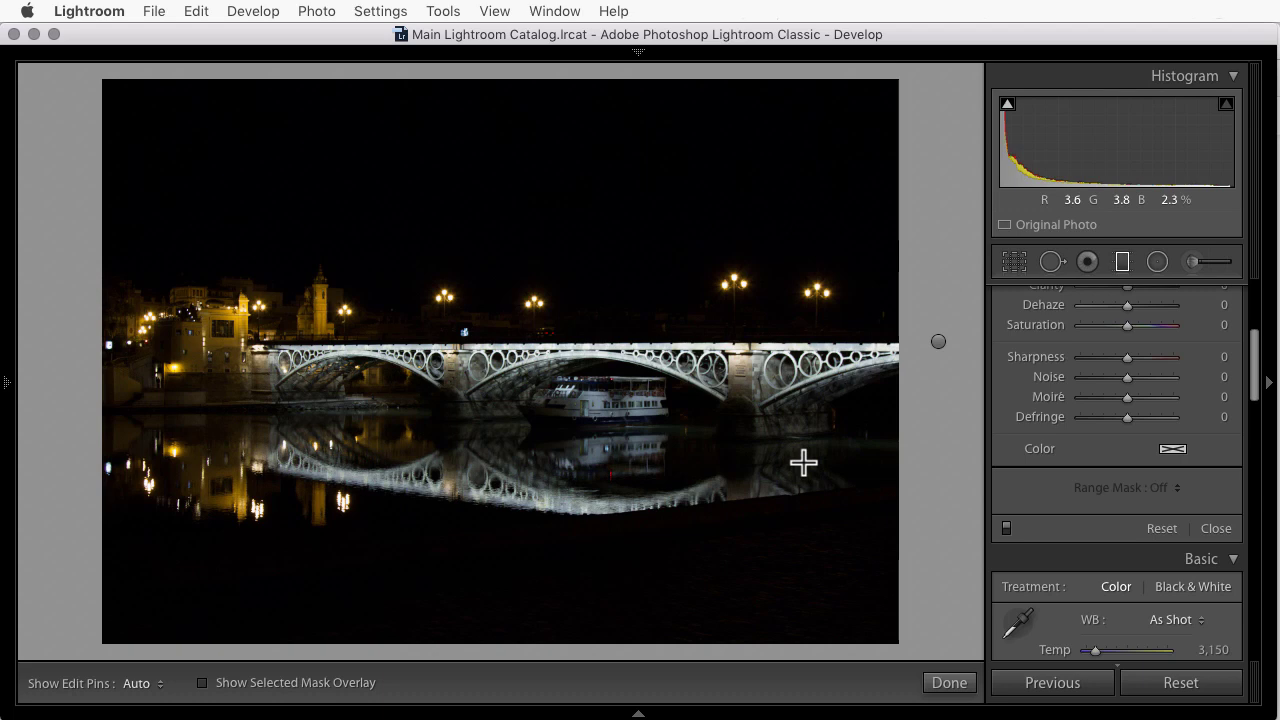
pyautogui.click(938, 343)
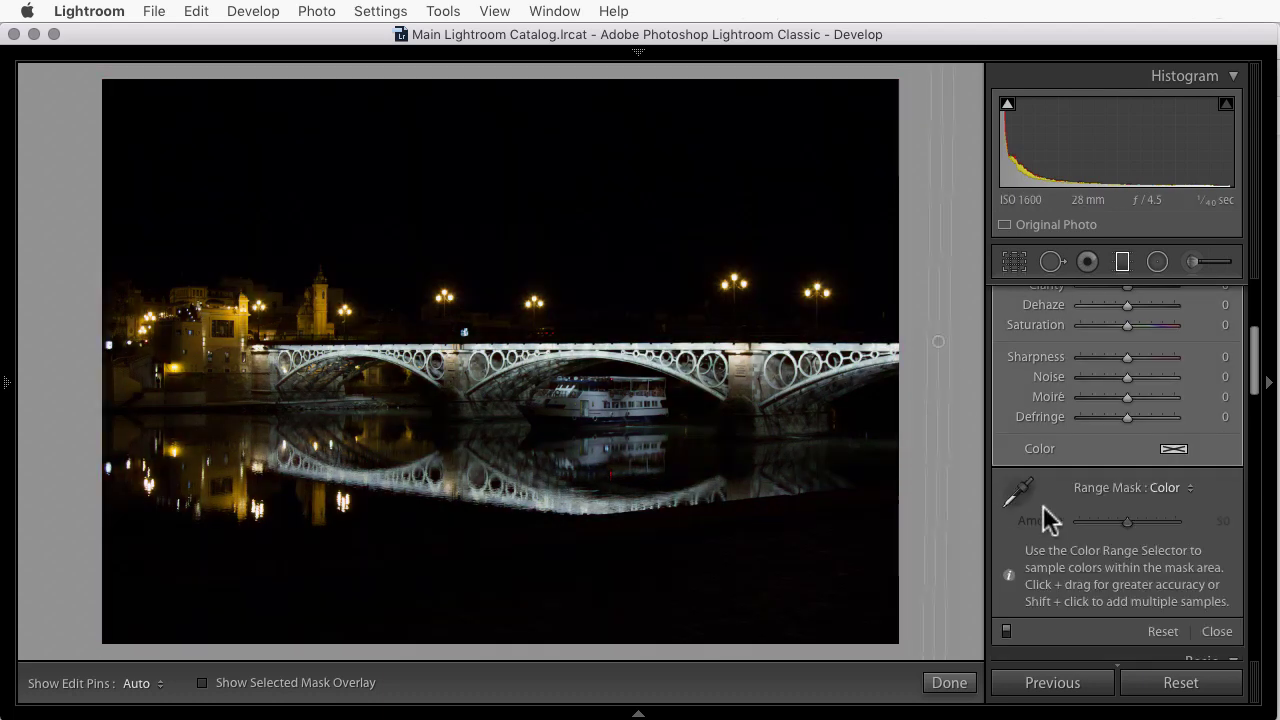
# - Sample the yellow light on the left buildings and near the lit tower for the colour range mask
pyautogui.click(1018, 492)
pyautogui.click(204, 338)
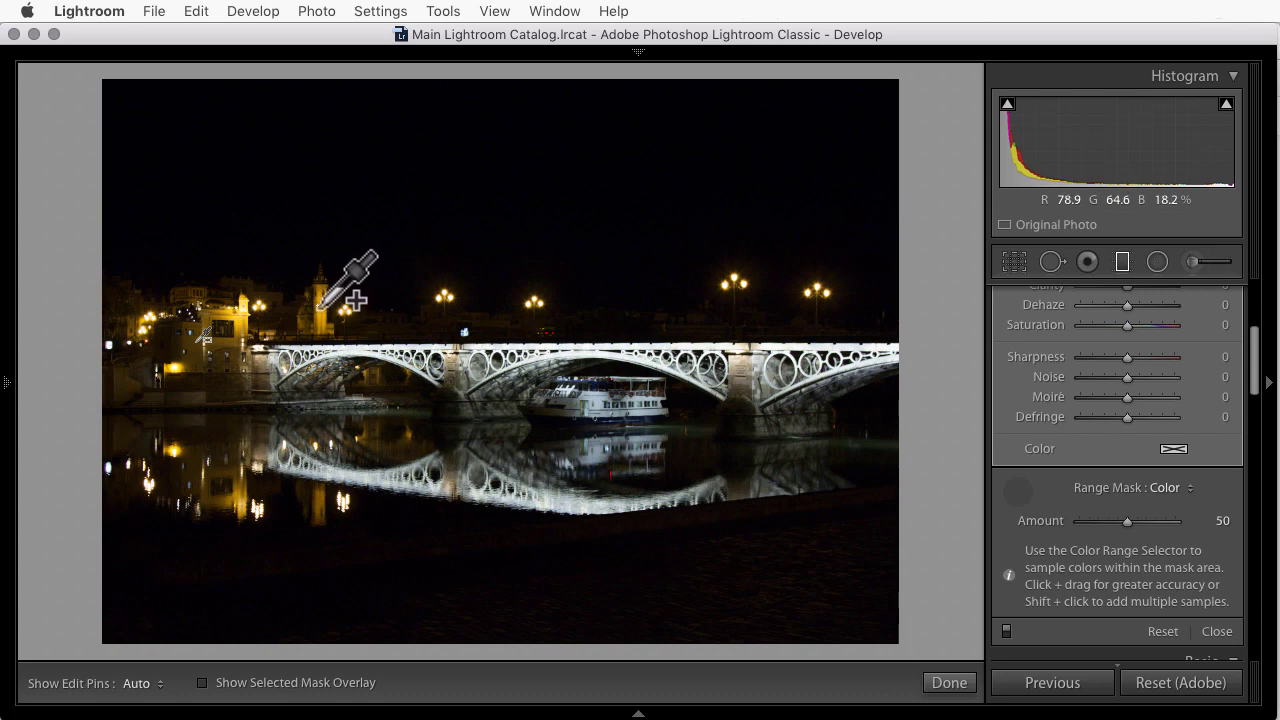
pyautogui.keyDown('shift'); pyautogui.click(326, 301); pyautogui.keyUp('shift')
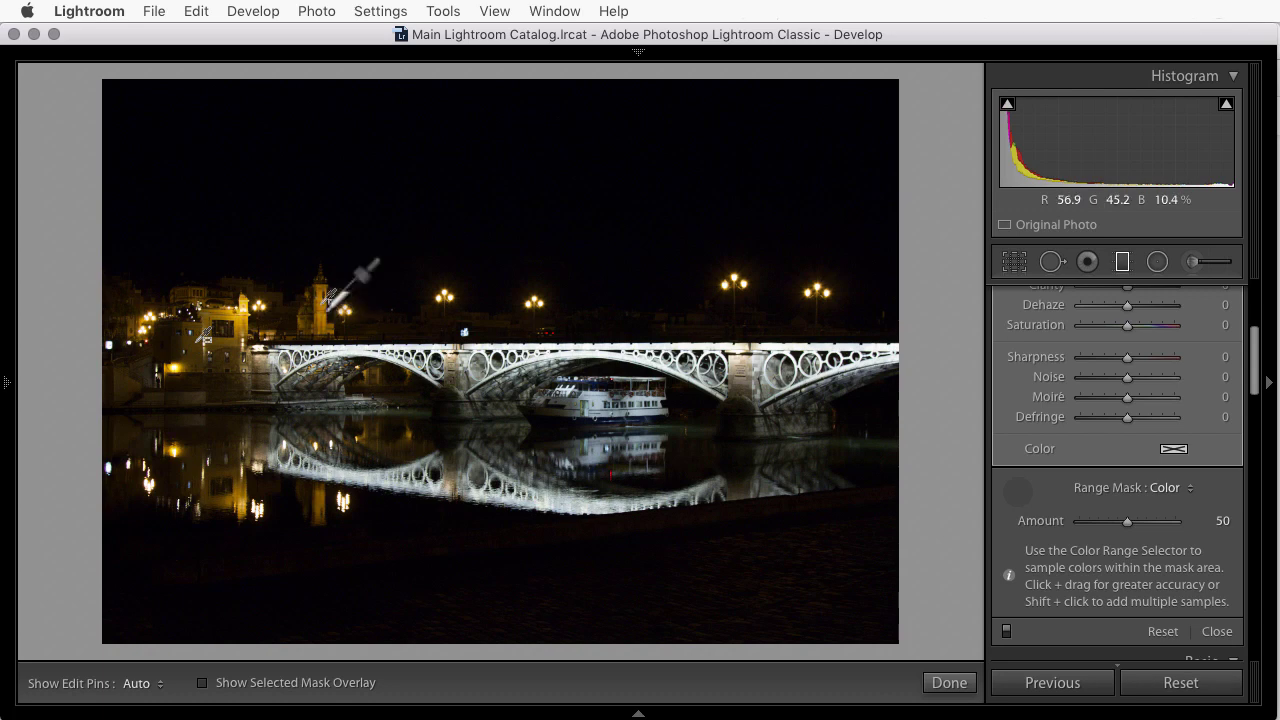
# - Reset the filter's Exposure to 0 and cool the sampled areas with Temp −73
pyautogui.scroll(5, 1105, 447)
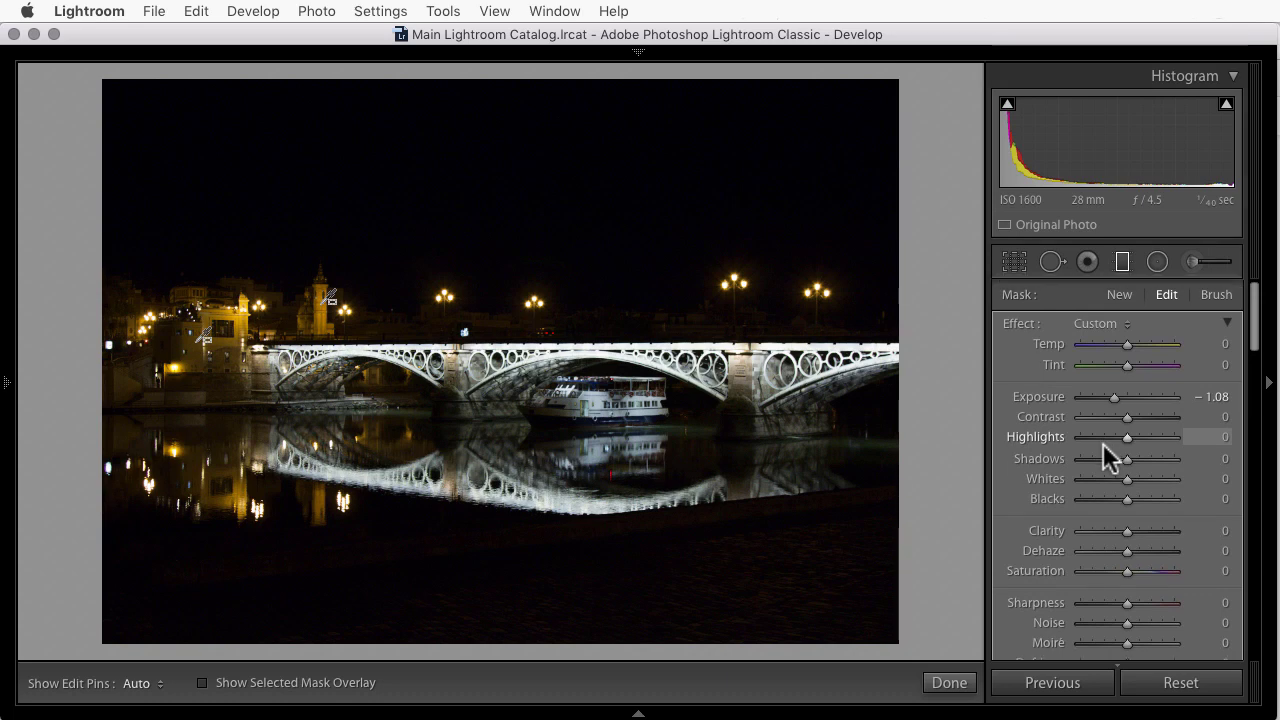
pyautogui.doubleClick(1039, 398)
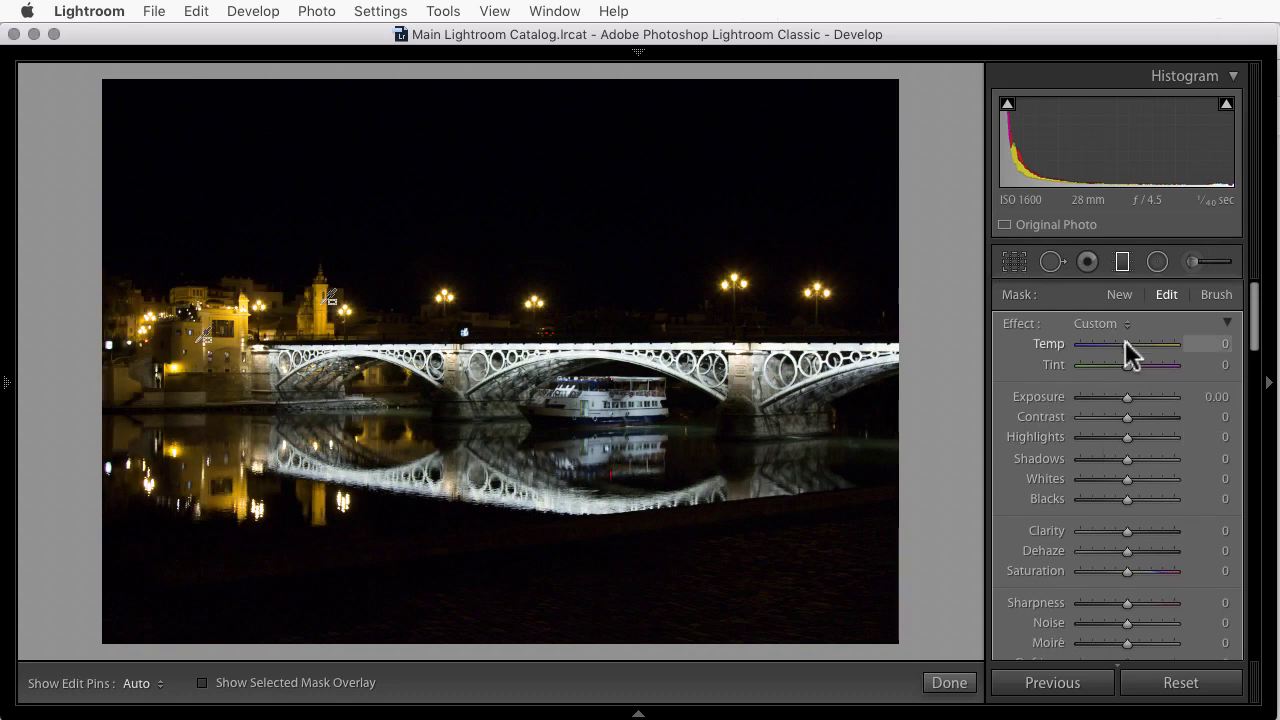
pyautogui.moveTo(1125, 344); pyautogui.dragTo(1090, 347)
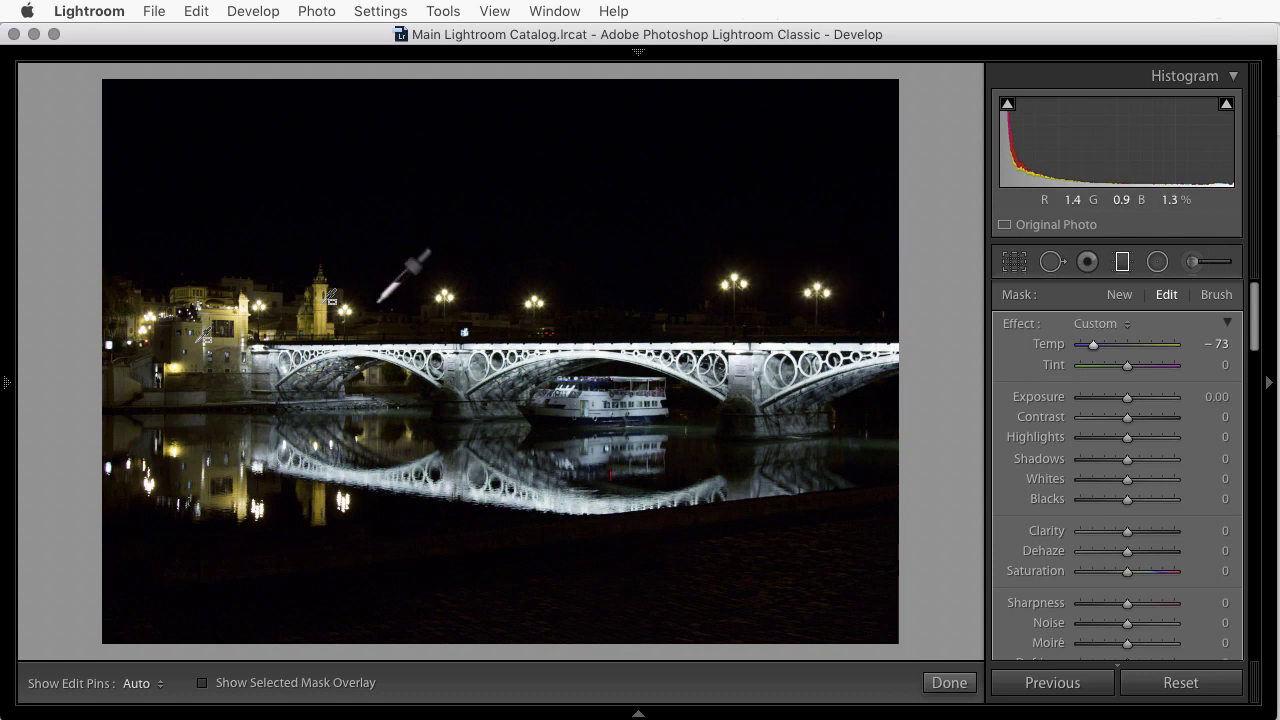
# - Lower the colour range mask Amount to 18 while previewing the black-and-white mask
pyautogui.scroll(-5, 1093, 546)
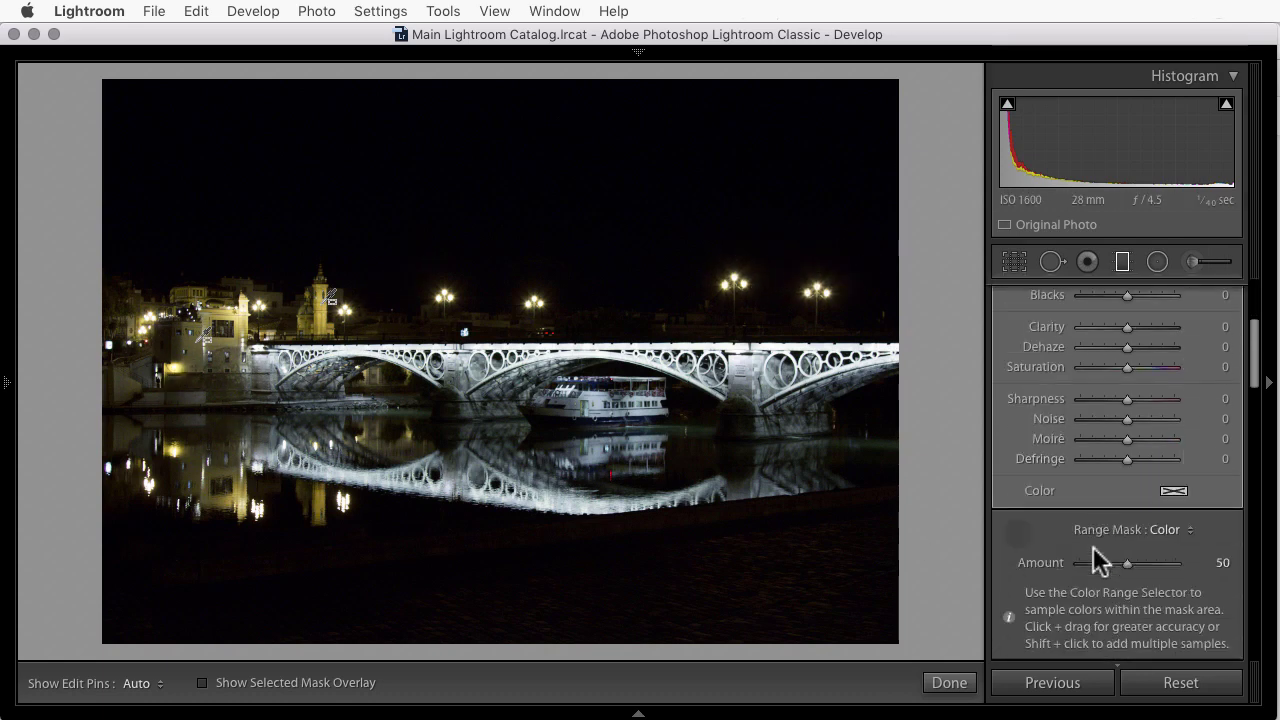
pyautogui.press('alt')
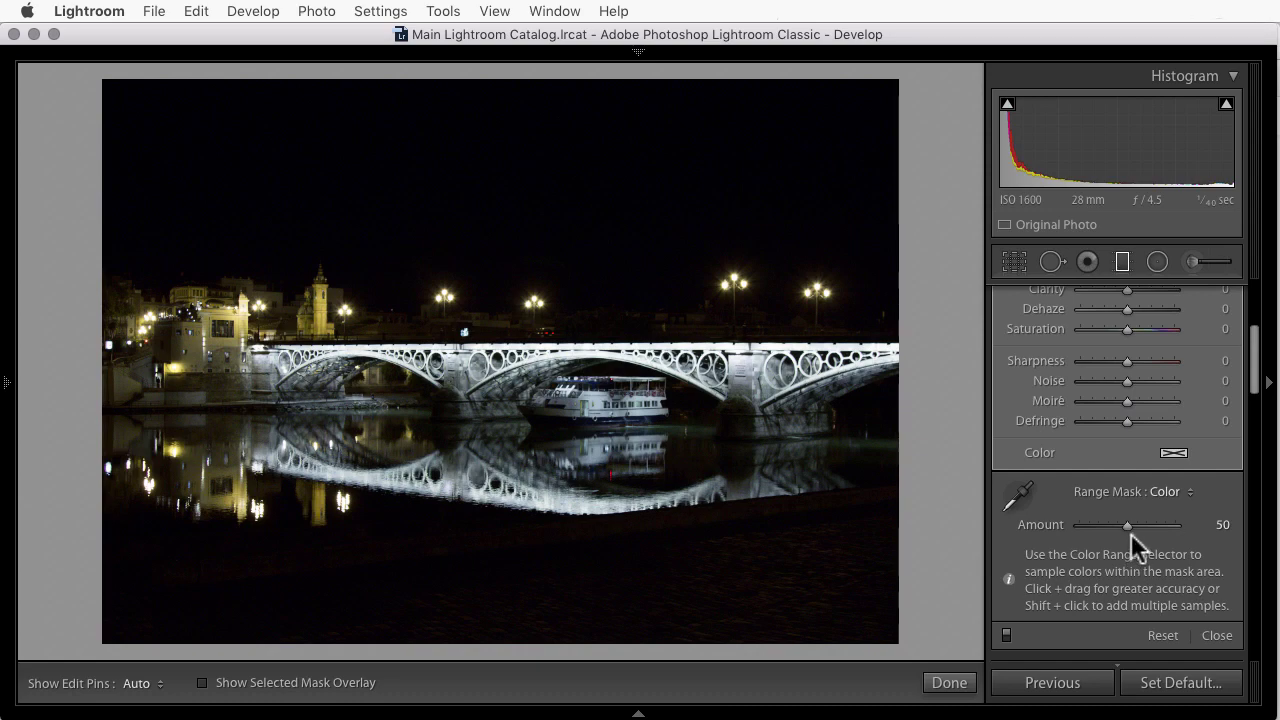
pyautogui.moveTo(1128, 527); pyautogui.dragTo(1097, 520)
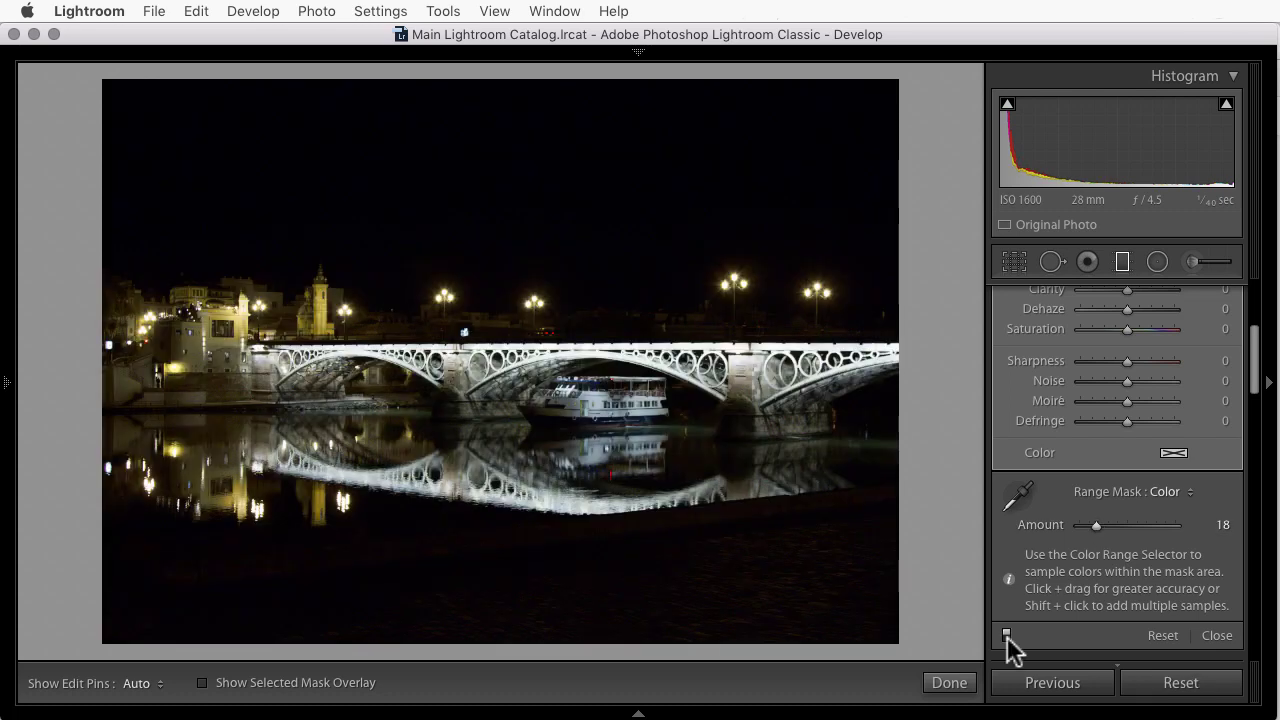